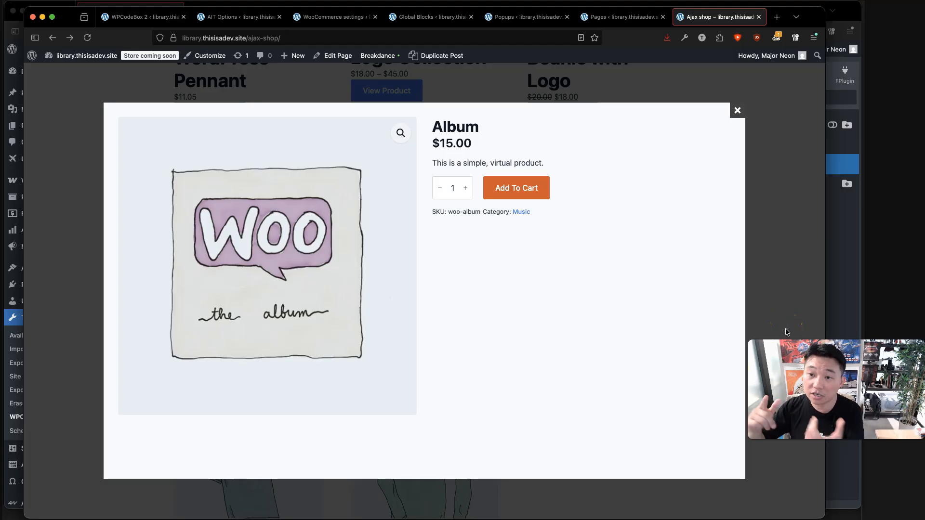
Dismiss the Album quick-view modal and scroll back up to the top of the shop grid.
{"action": "left_click", "coordinate": [785, 328]}
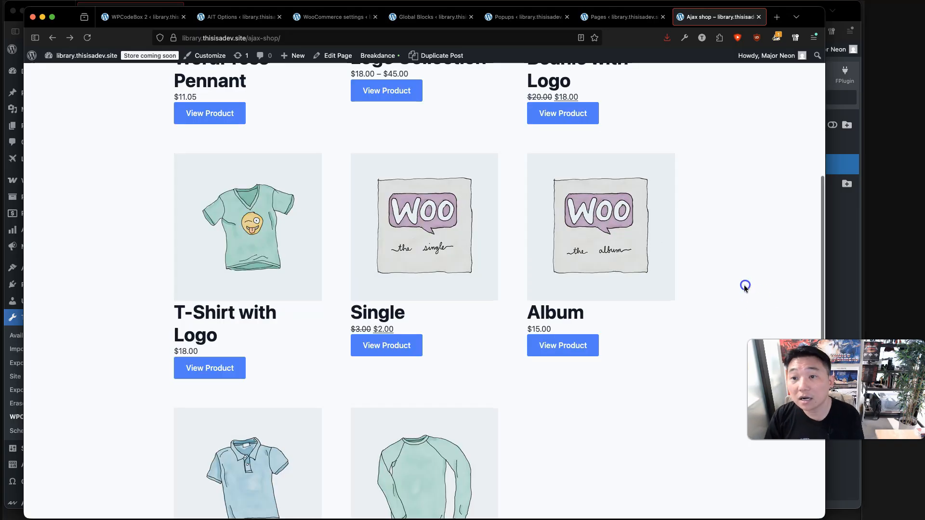
{"action": "scroll", "coordinate": [746, 286], "scroll_direction": "up", "scroll_amount": 4}
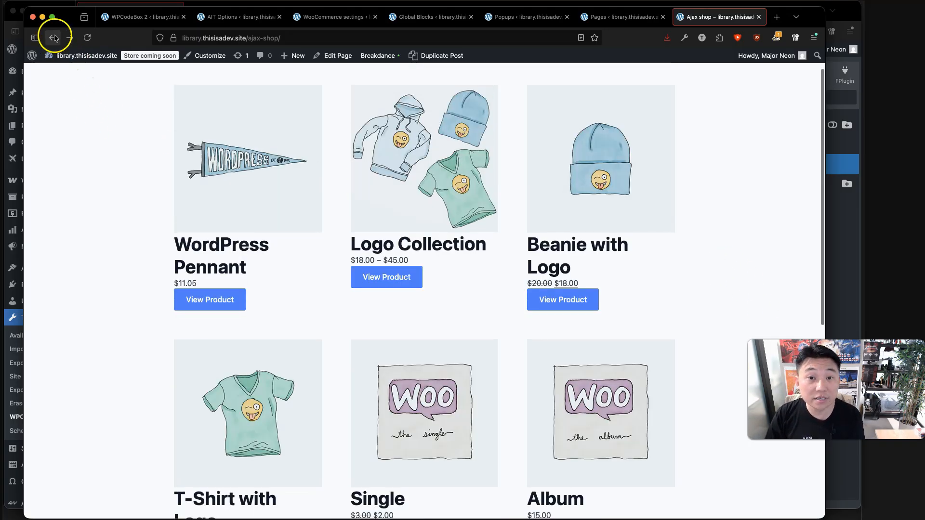
Paste the Ajax popup PHP code into the empty Ajax Popup snippet in WPCodeBox 2.
{"action": "left_click", "coordinate": [42, 18]}
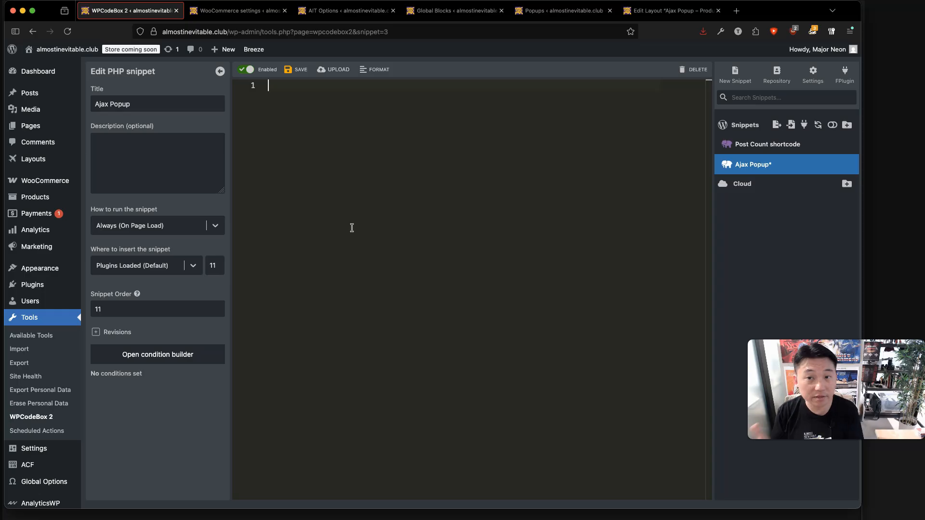
{"action": "key", "text": "super+Tab"}
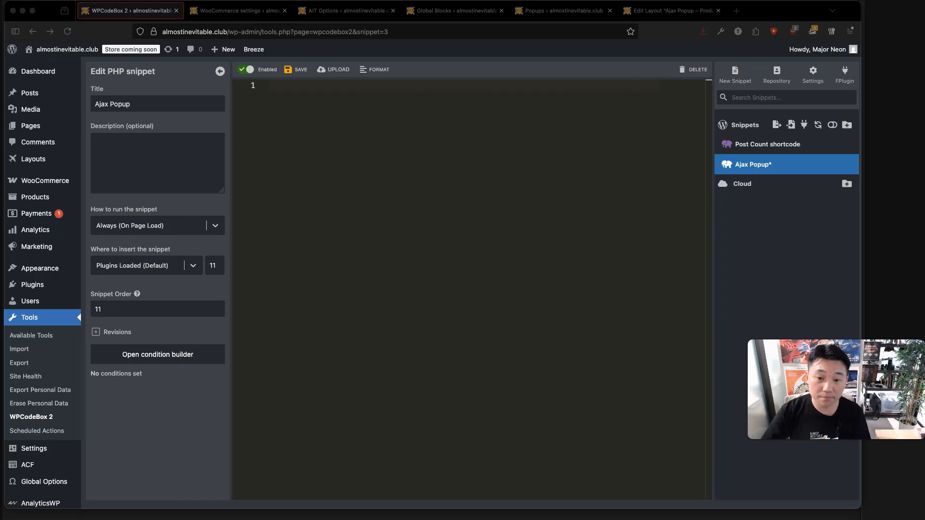
{"action": "left_click", "coordinate": [373, 288]}
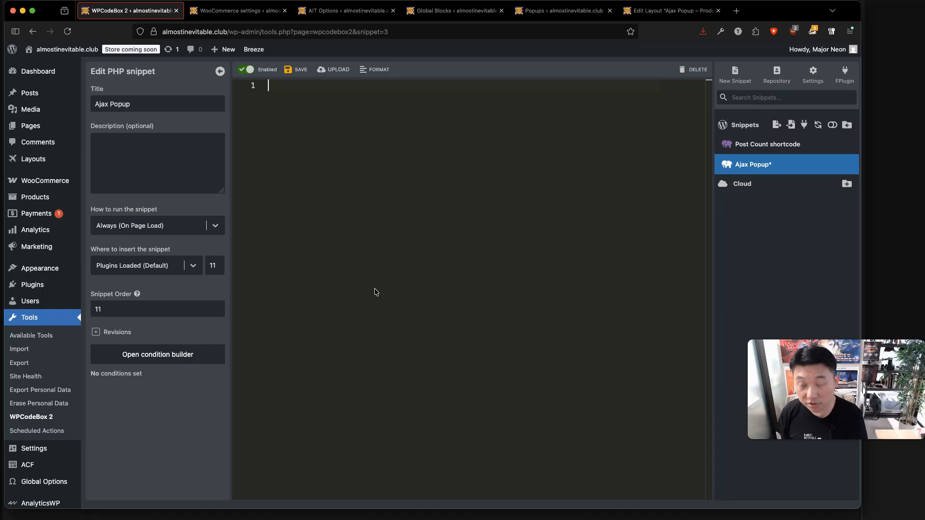
{"action": "key", "text": "super+v"}
Review the setup instructions comment and save the Ajax Popup snippet.
{"action": "scroll", "coordinate": [421, 390], "scroll_direction": "up", "scroll_amount": 20}
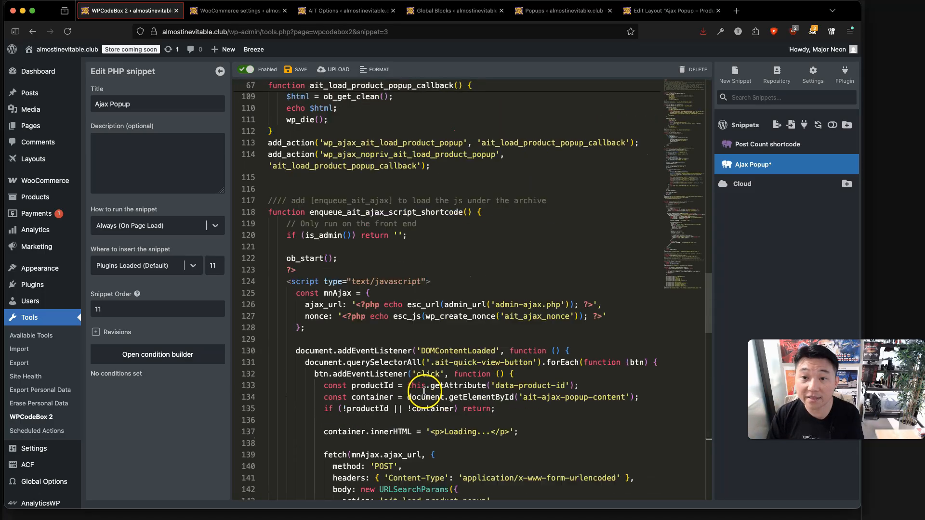
{"action": "left_click_drag", "start_coordinate": [269, 109], "coordinate": [425, 200]}
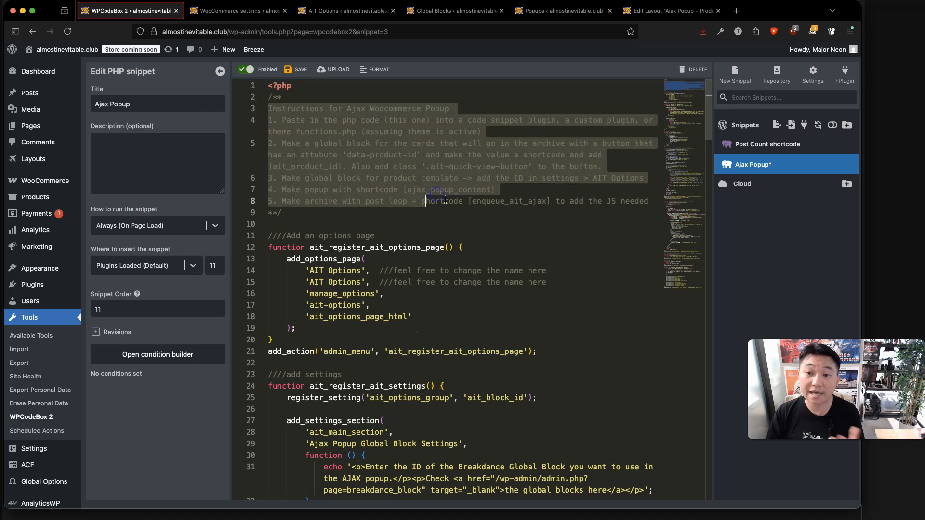
{"action": "left_click", "coordinate": [445, 200]}
{"action": "left_click", "coordinate": [564, 239]}
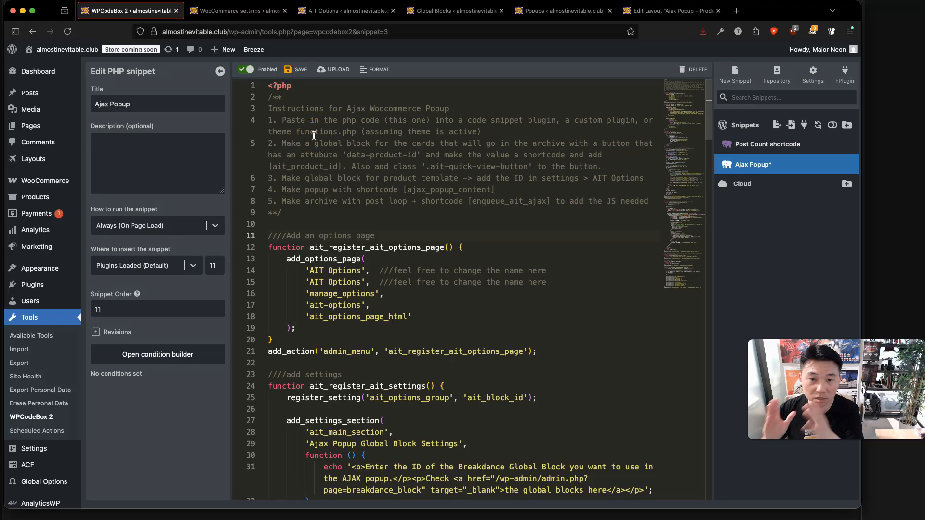
{"action": "key", "text": "super+s"}
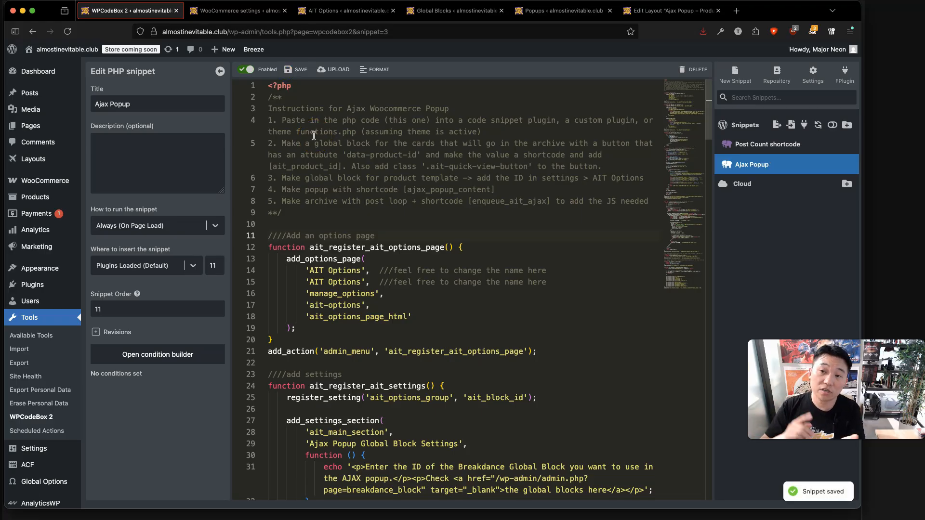
{"action": "mouse_move", "coordinate": [43, 285]}
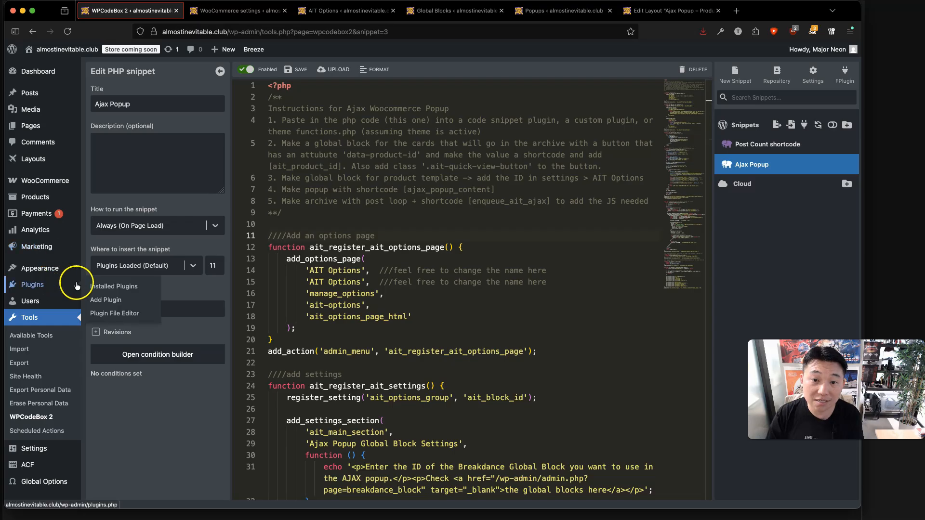
{"action": "left_click", "coordinate": [109, 314], "text": "super"}
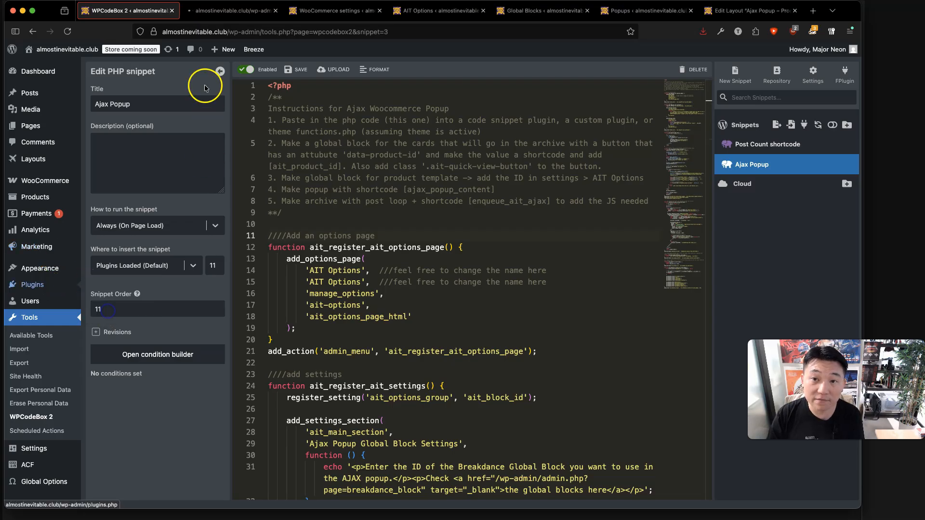
{"action": "left_click", "coordinate": [218, 20]}
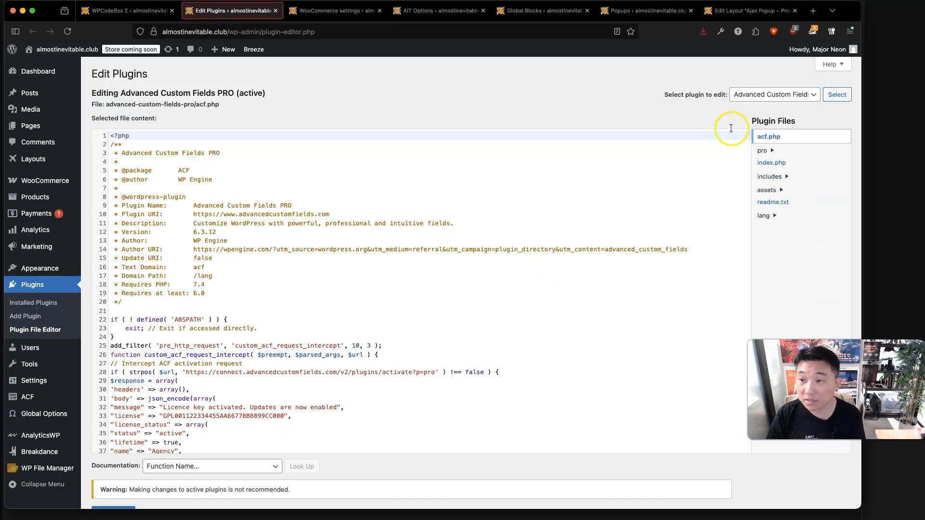
{"action": "left_click", "coordinate": [758, 94]}
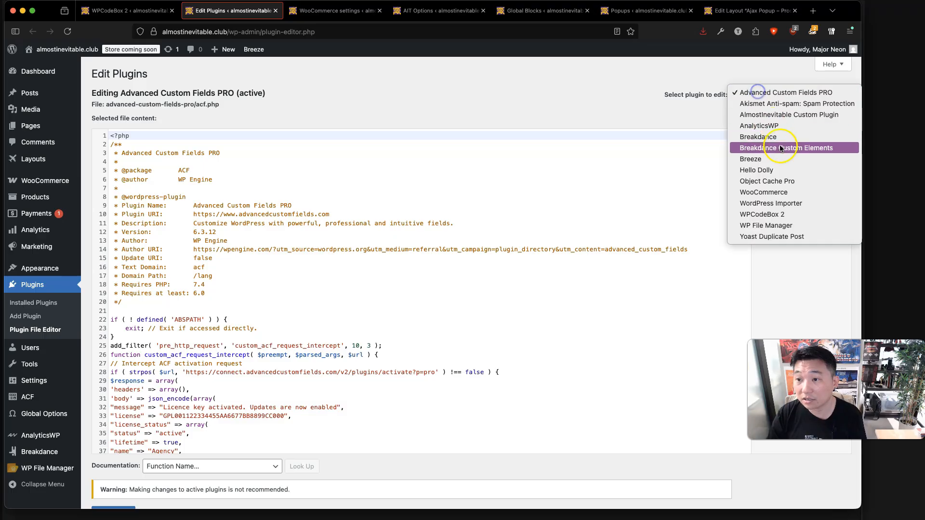
{"action": "left_click", "coordinate": [787, 114]}
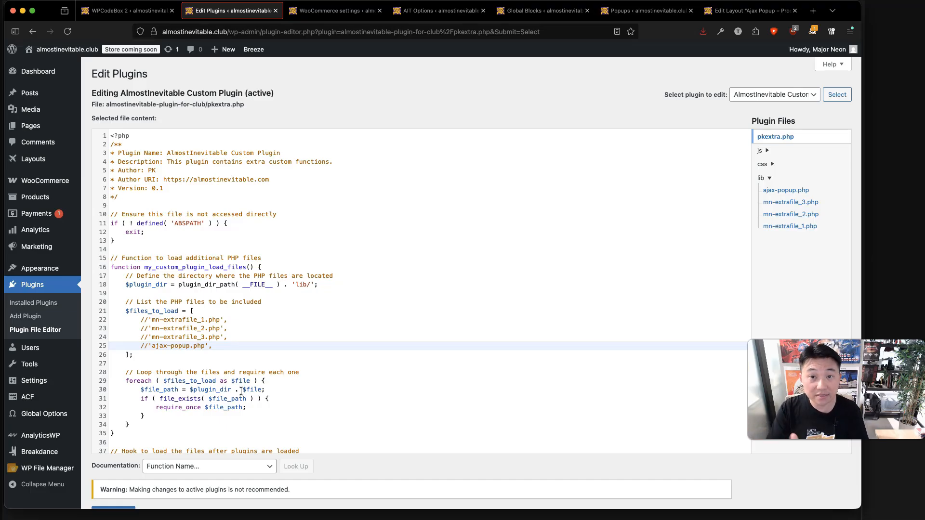
{"action": "key", "text": "BackSpace"}
{"action": "key", "text": "BackSpace"}
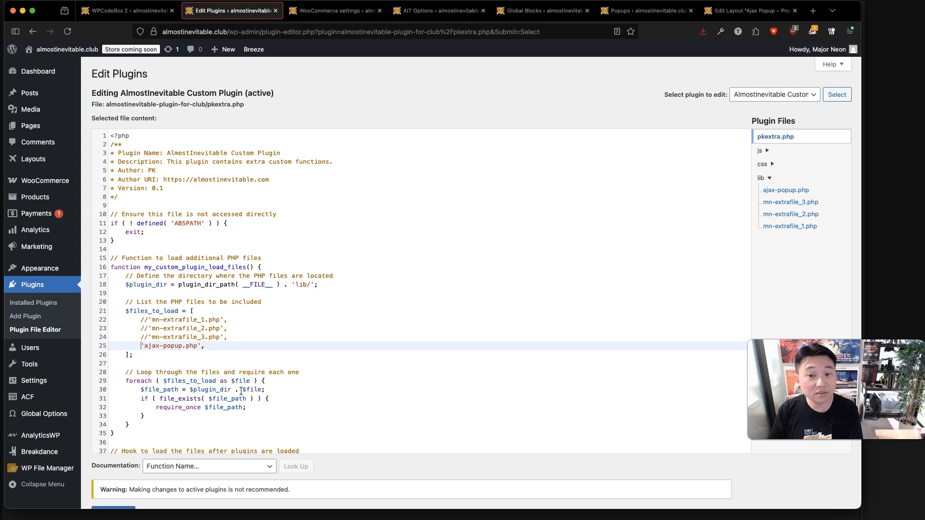
{"action": "type", "text": "//"}
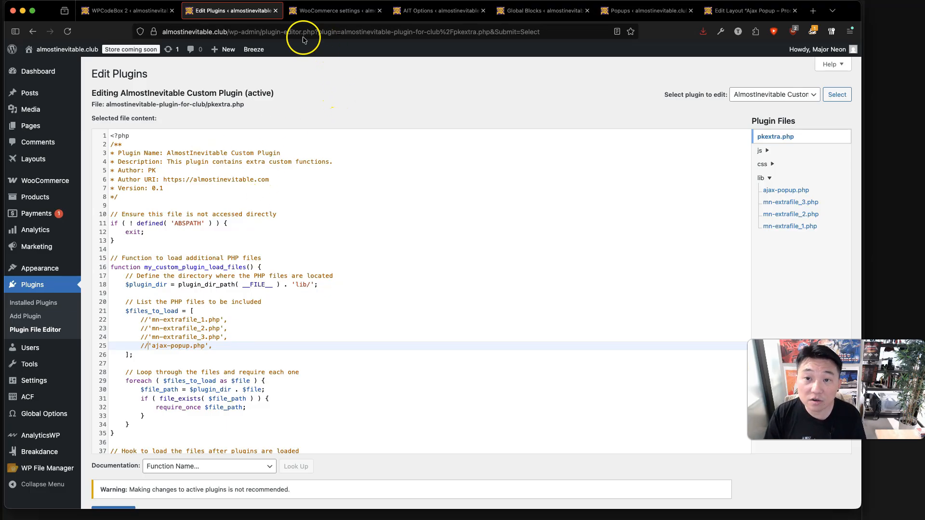
{"action": "mouse_move", "coordinate": [46, 268]}
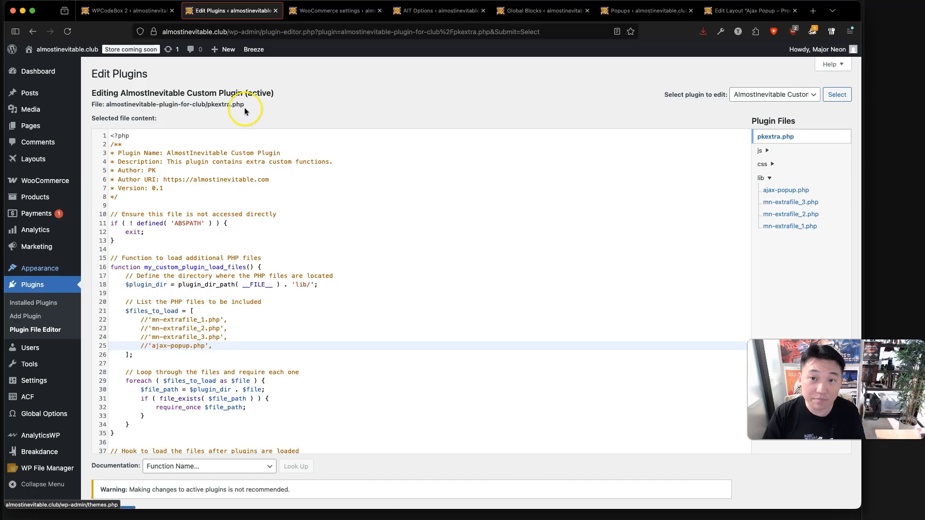
{"action": "left_click", "coordinate": [275, 10]}
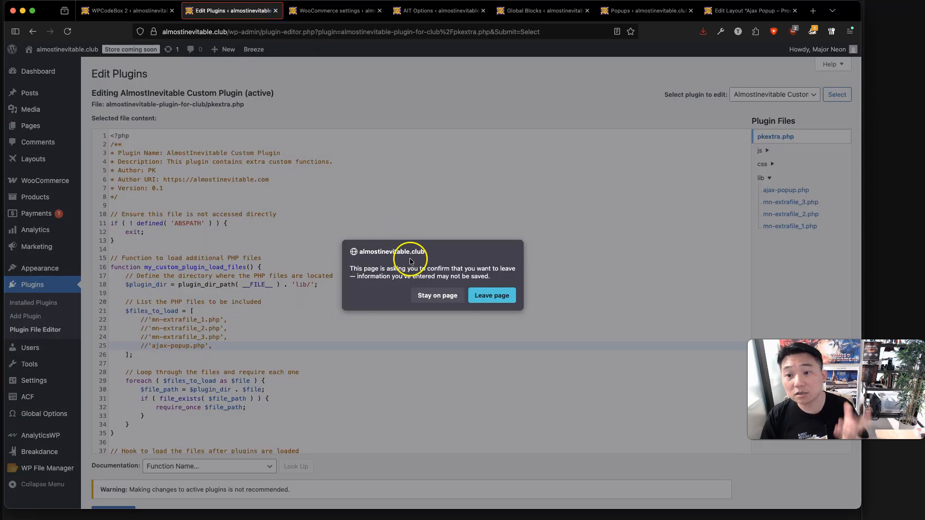
{"action": "left_click", "coordinate": [506, 299]}
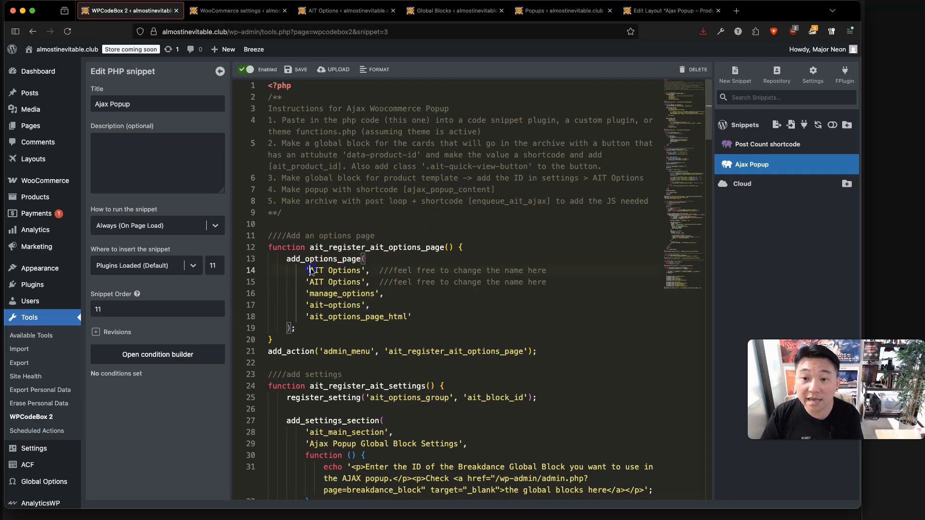
{"action": "left_click", "coordinate": [429, 282]}
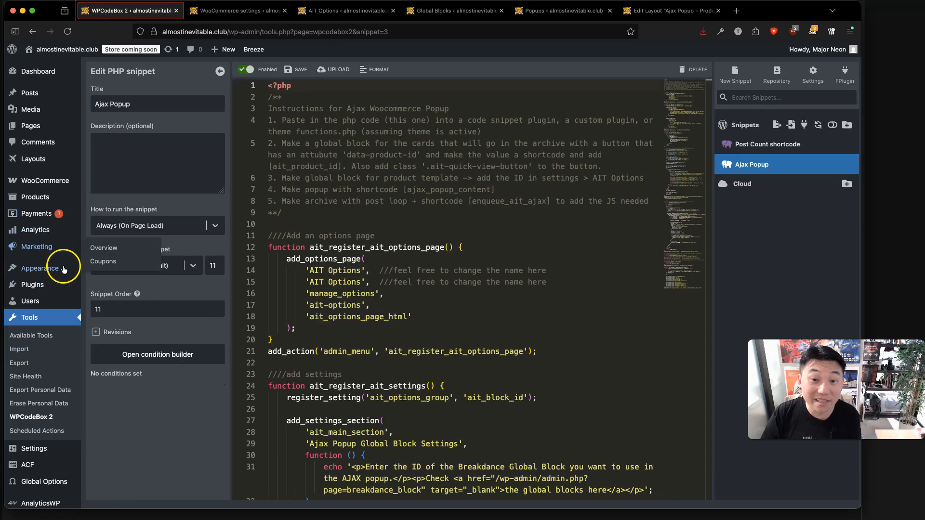
{"action": "mouse_move", "coordinate": [63, 291]}
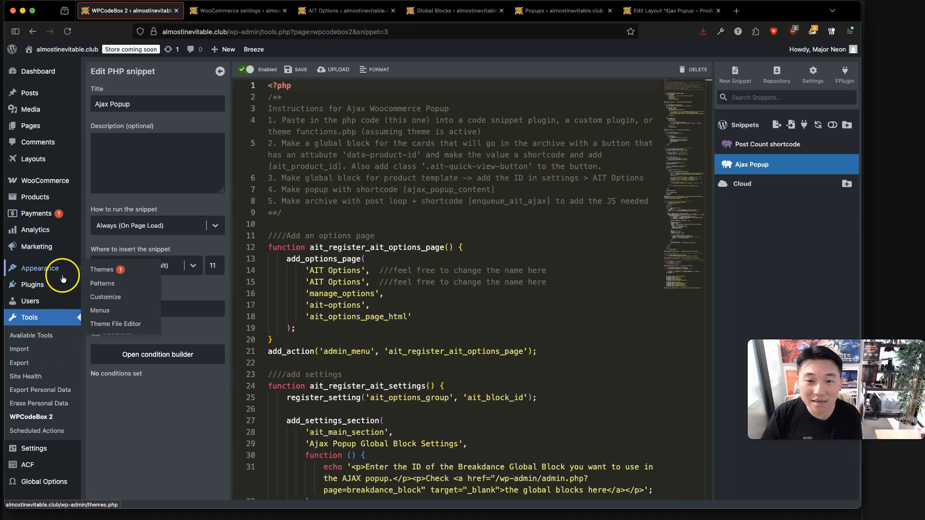
{"action": "mouse_move", "coordinate": [51, 447]}
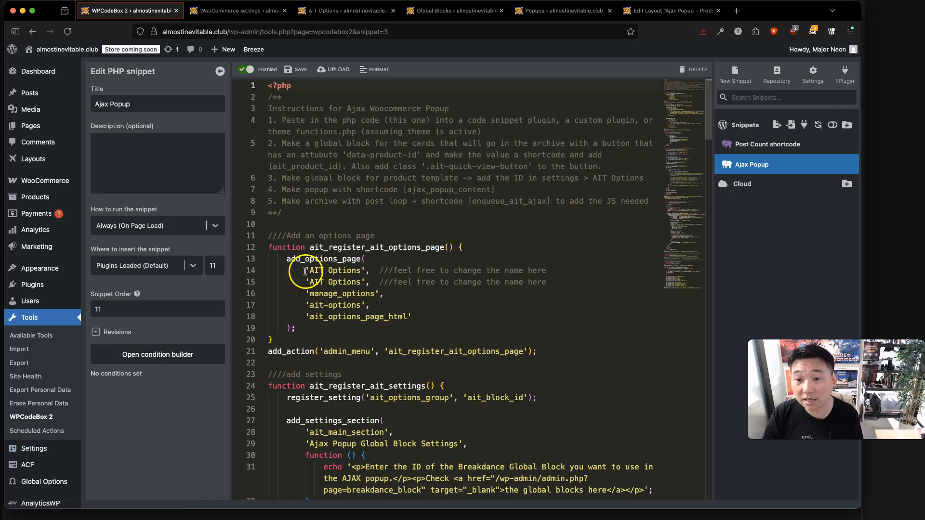
{"action": "left_click_drag", "start_coordinate": [305, 271], "coordinate": [378, 272]}
{"action": "left_click", "coordinate": [403, 286]}
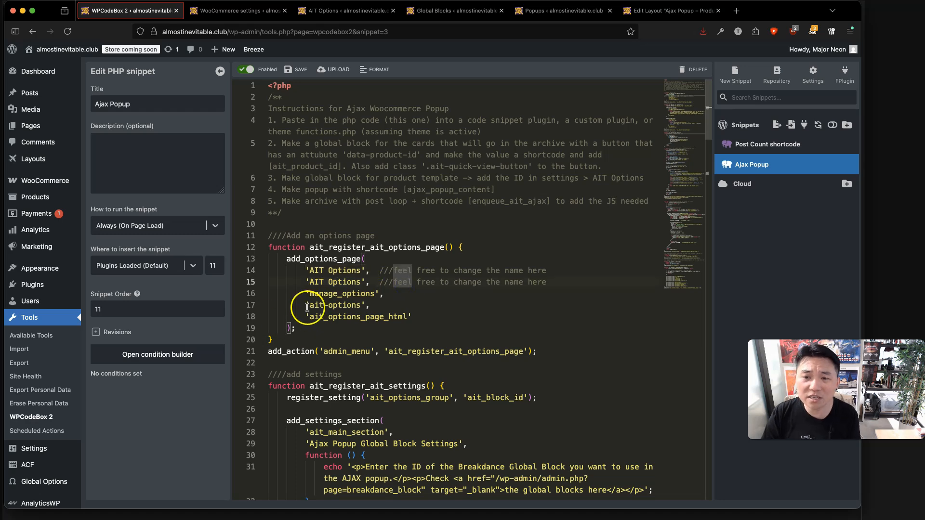
{"action": "left_click_drag", "start_coordinate": [307, 307], "coordinate": [426, 314]}
{"action": "left_click", "coordinate": [429, 318]}
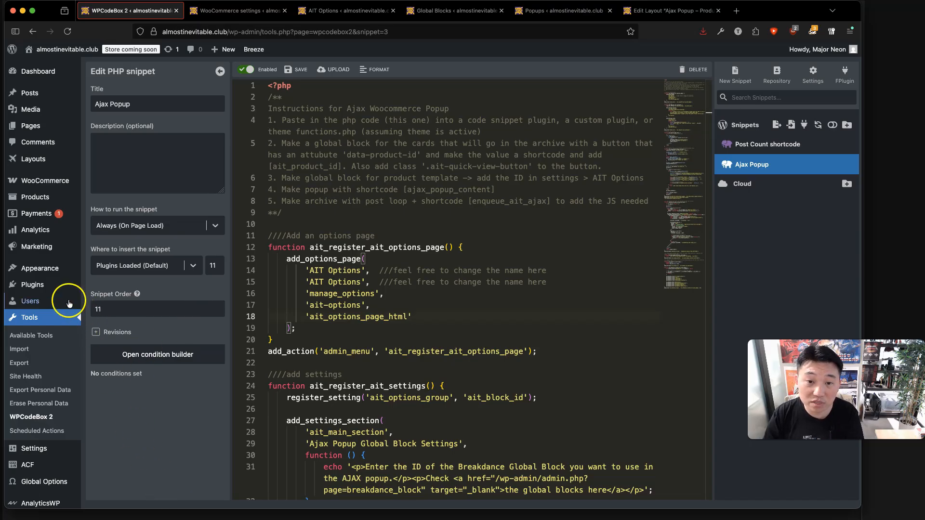
{"action": "mouse_move", "coordinate": [76, 455]}
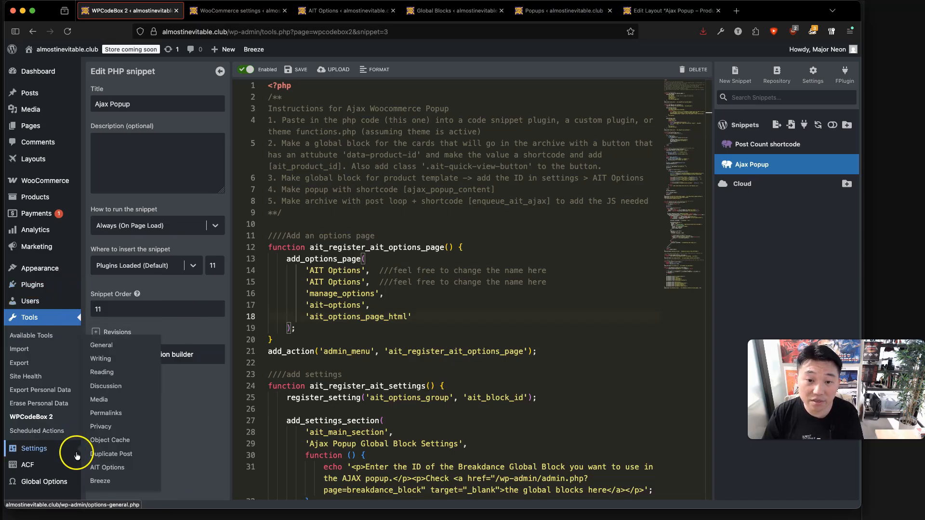
Confirm Global Block ID 548 on AIT Options, then view Breakdance's Global Blocks list.
{"action": "left_click", "coordinate": [107, 467]}
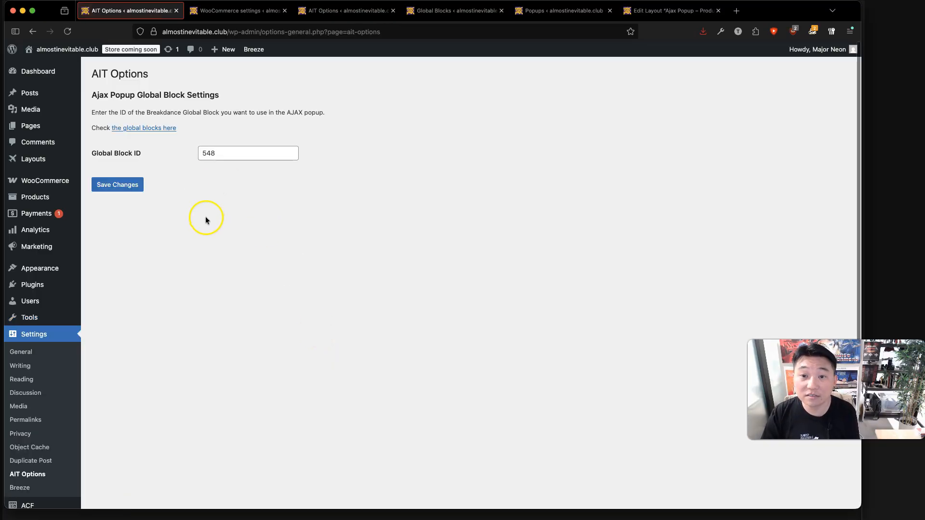
{"action": "key", "text": "super+r"}
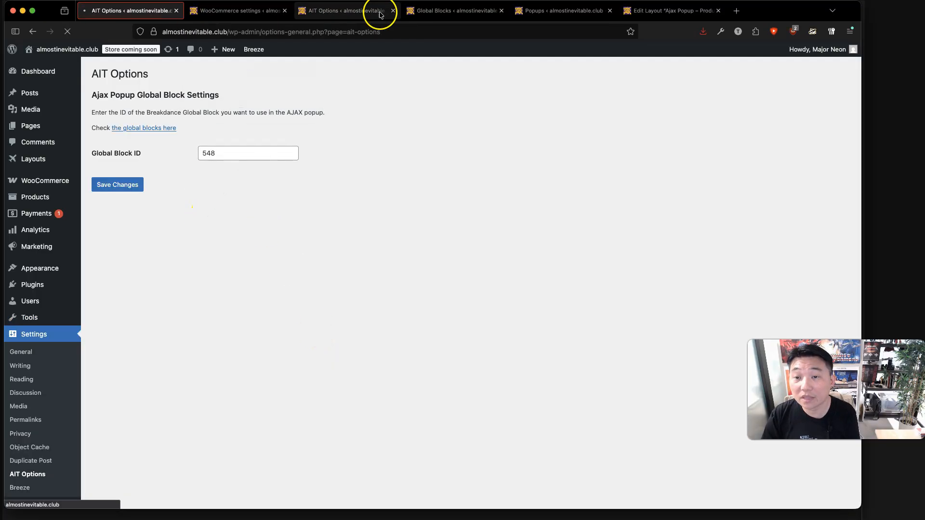
{"action": "left_click", "coordinate": [460, 11]}
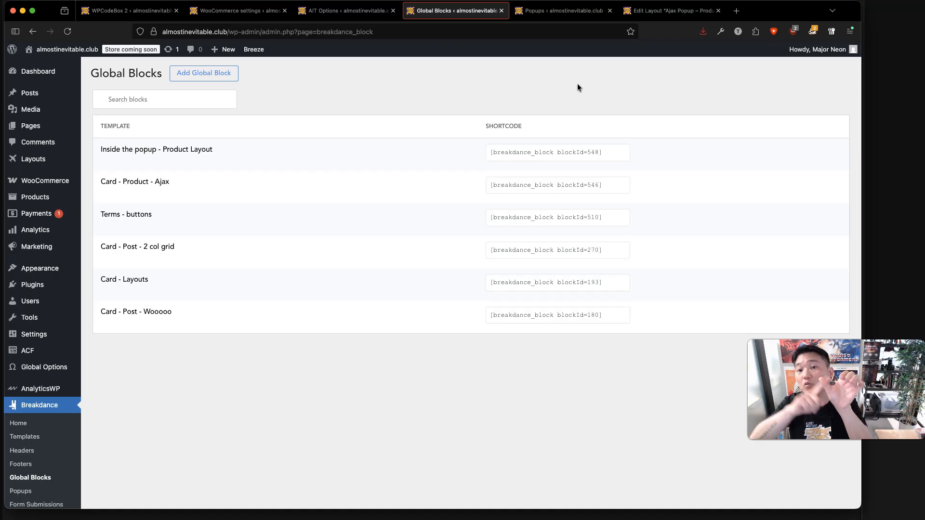
Edit the 'Card - Product - Ajax' global block (ID 546) in the Breakdance builder.
{"action": "mouse_move", "coordinate": [150, 156]}
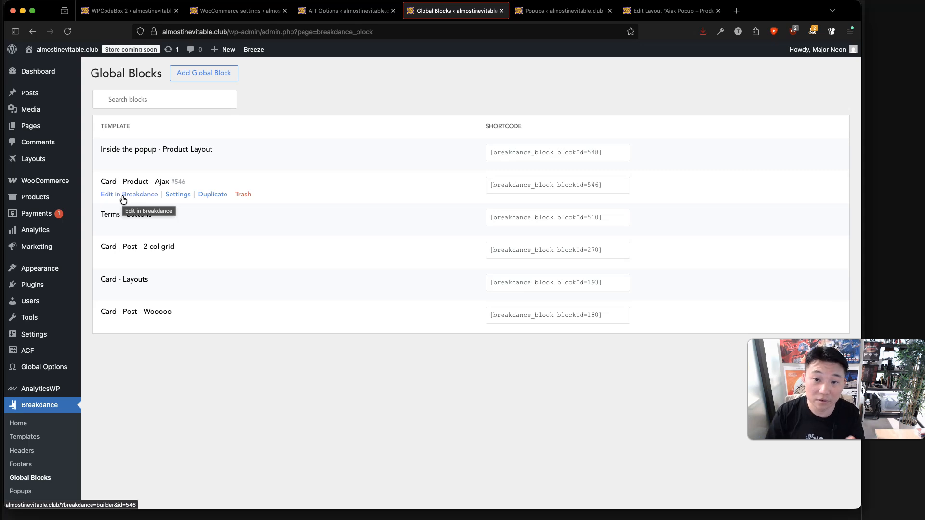
{"action": "left_click", "coordinate": [123, 198]}
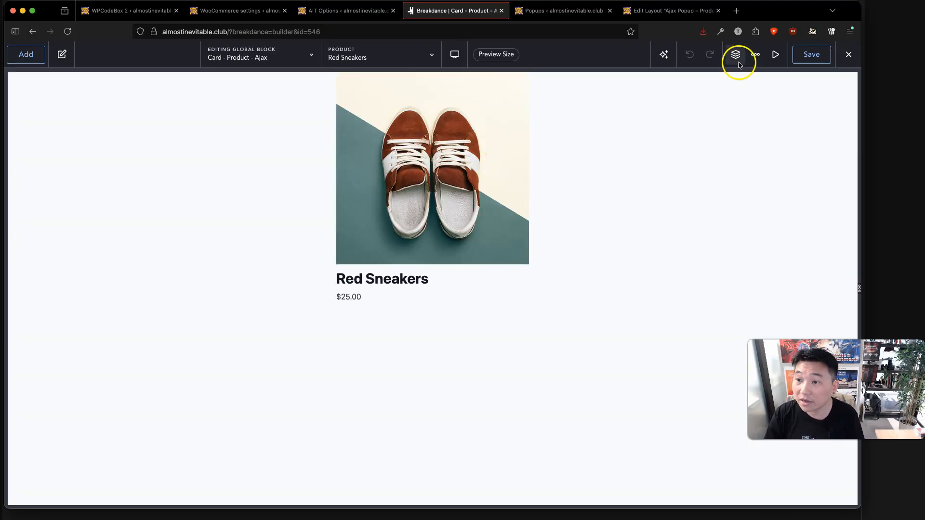
Inspect the card's product image, title heading and price elements in Structure.
{"action": "left_click", "coordinate": [738, 63]}
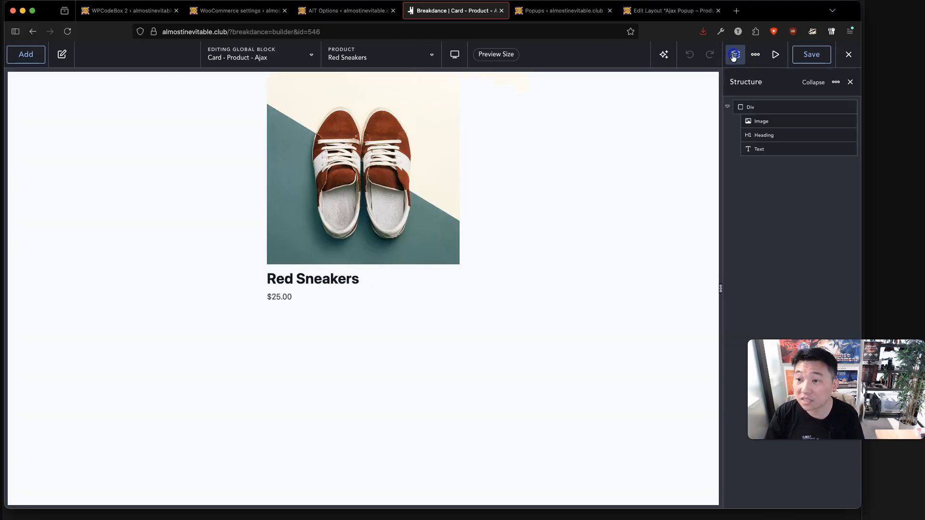
{"action": "left_click", "coordinate": [765, 119]}
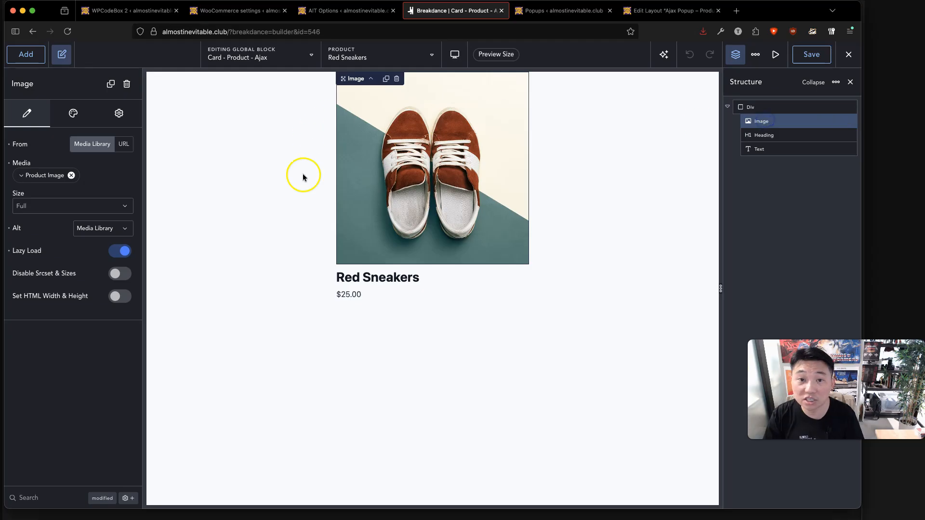
{"action": "left_click", "coordinate": [369, 279]}
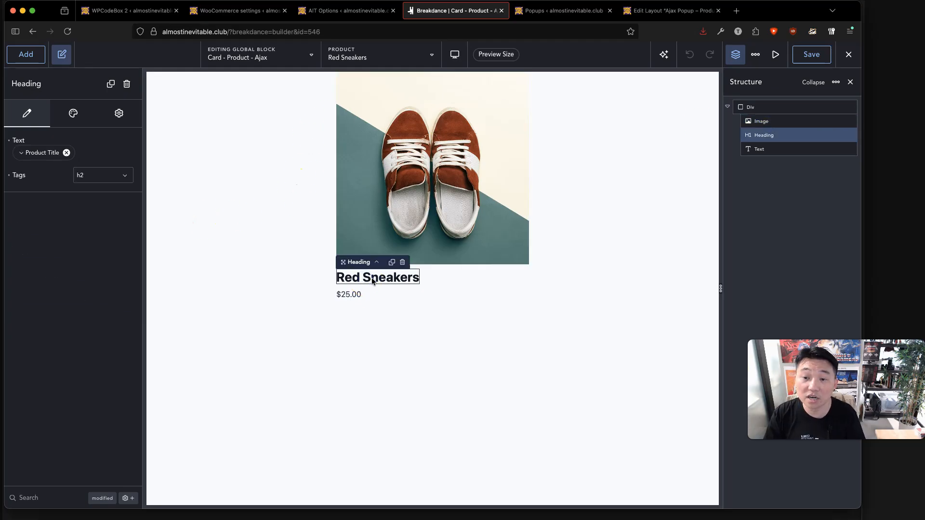
{"action": "left_click", "coordinate": [353, 294]}
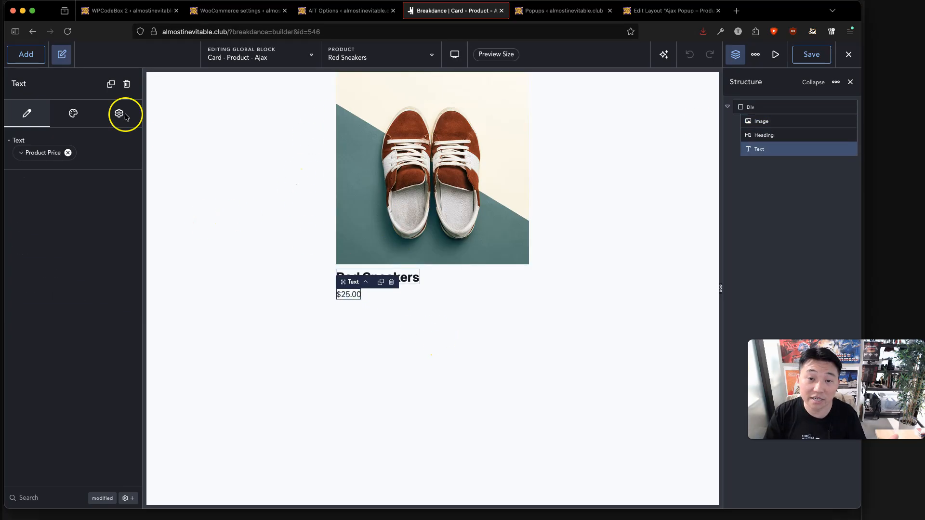
Insert a Button below the price and label it 'Quick View Product'.
{"action": "type", "text": "a"}
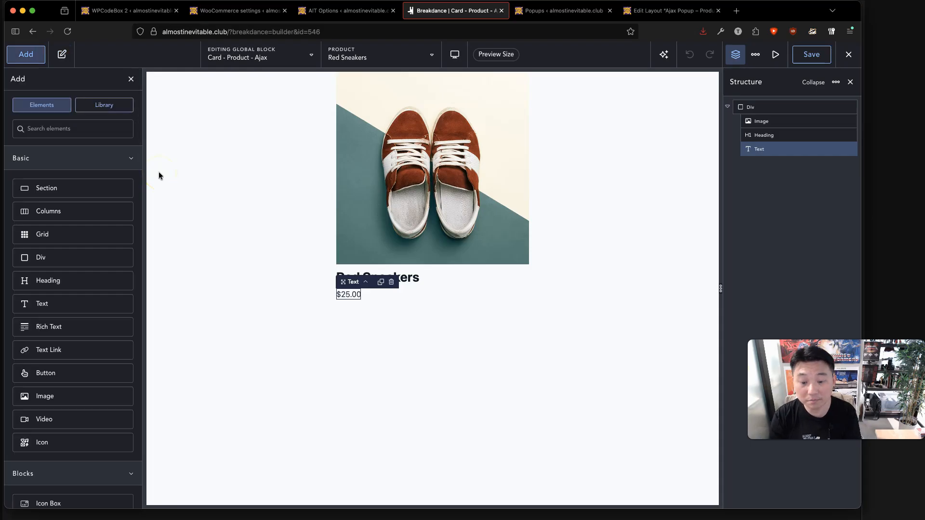
{"action": "type", "text": "butt"}
{"action": "key", "text": "Return"}
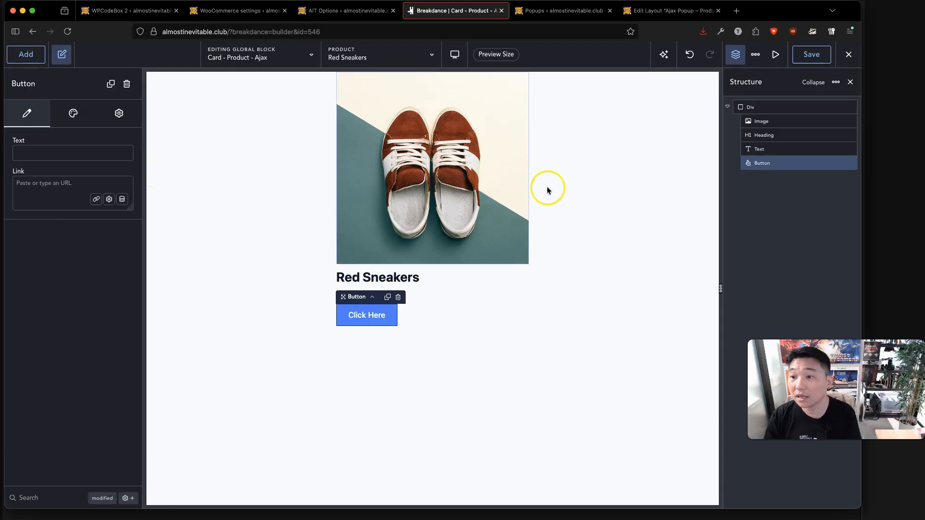
{"action": "left_click", "coordinate": [38, 155]}
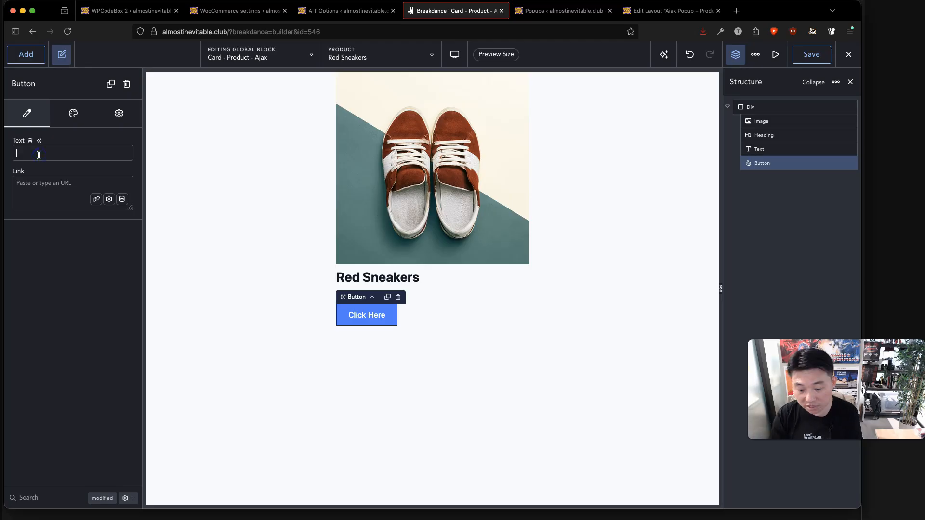
{"action": "type", "text": "Quick"}
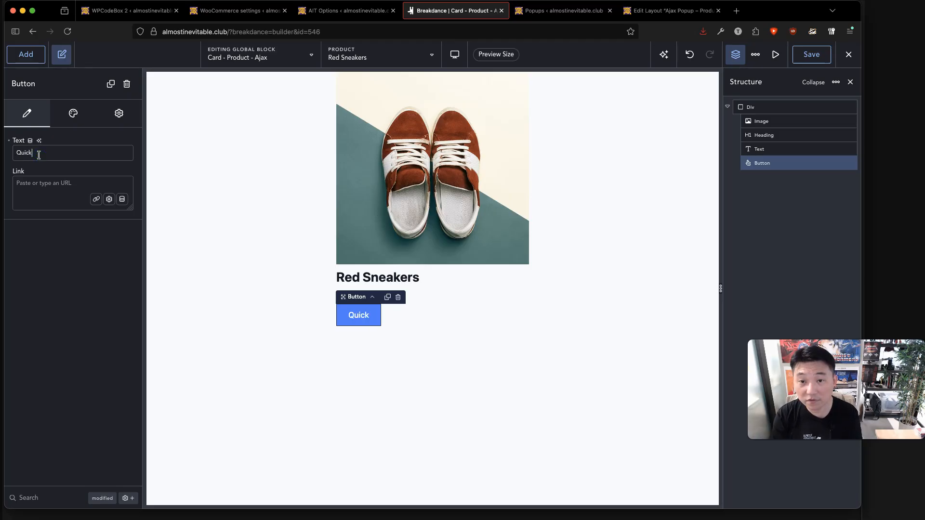
{"action": "type", "text": " View Product"}
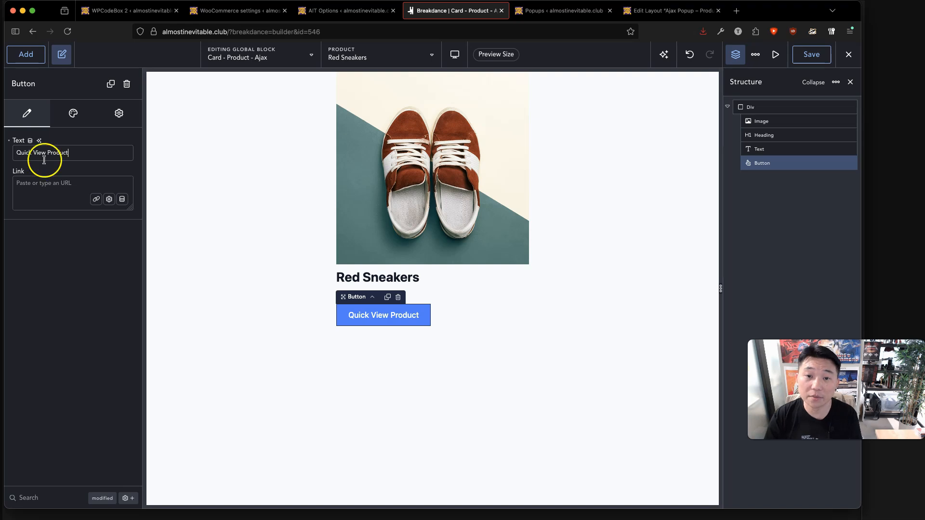
In the button's Advanced settings, add class .ait-quick-view-button and one empty custom attribute.
{"action": "left_click", "coordinate": [119, 112]}
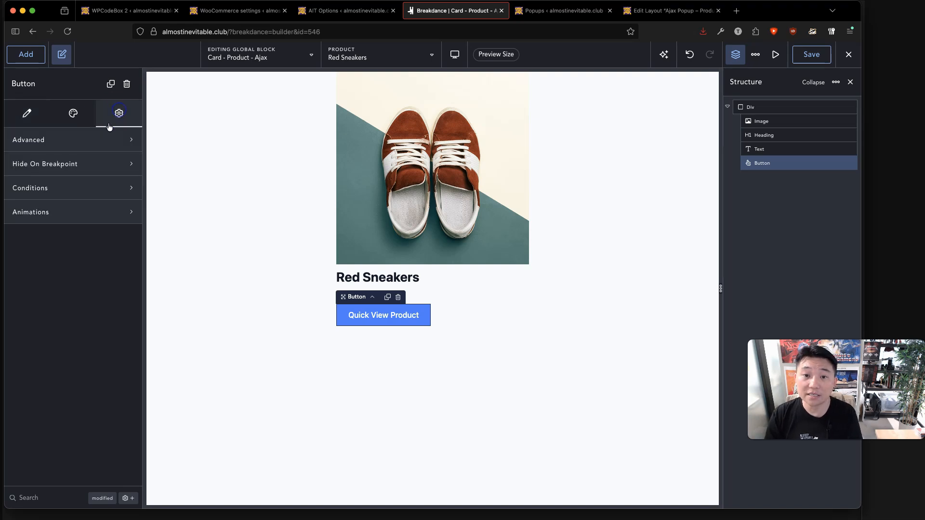
{"action": "left_click", "coordinate": [82, 144]}
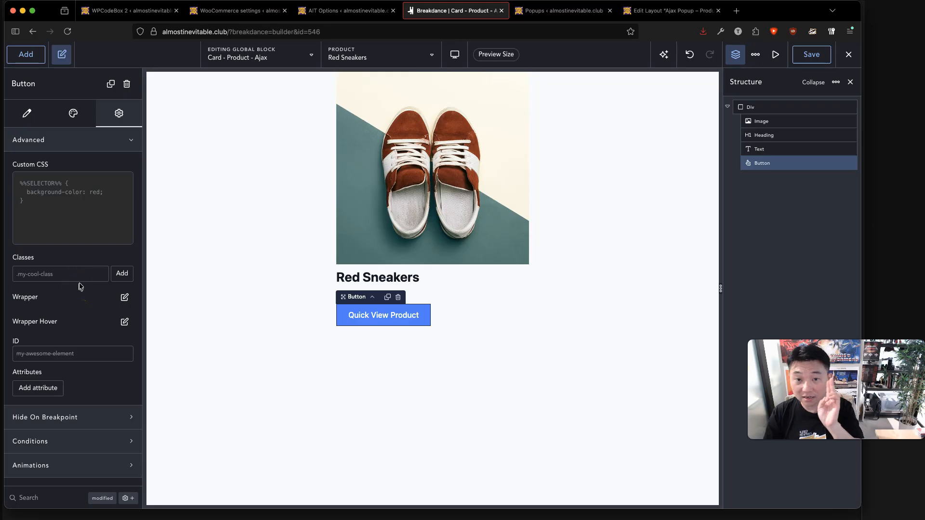
{"action": "left_click", "coordinate": [908, 168]}
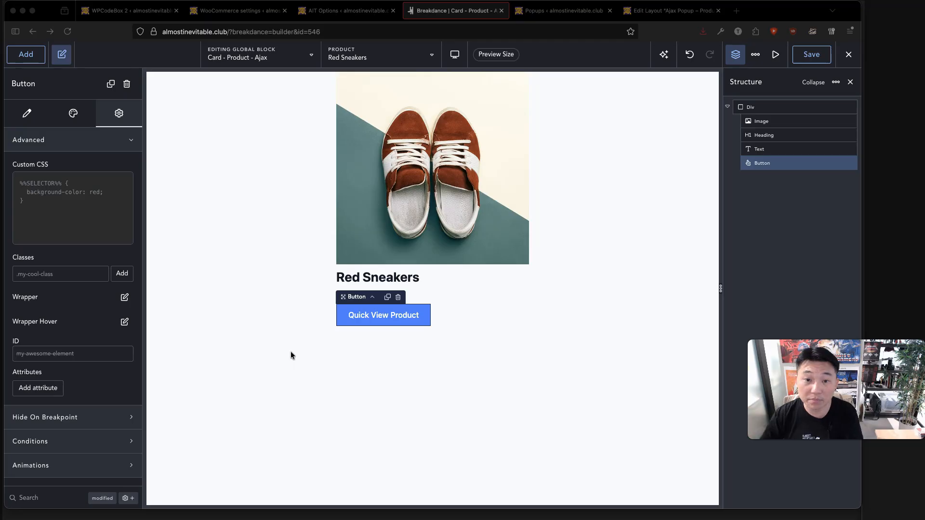
{"action": "left_click", "coordinate": [84, 273]}
{"action": "type", "text": ".ait-quick-view-button"}
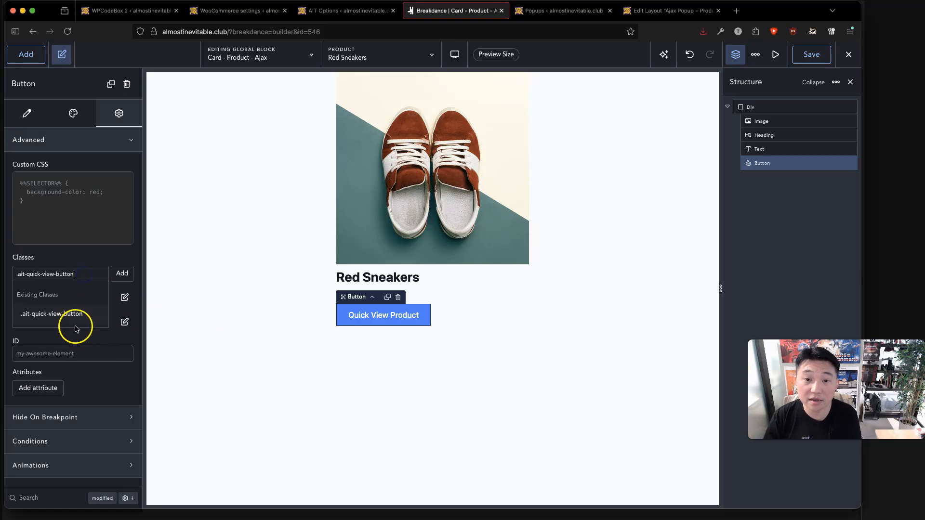
{"action": "left_click", "coordinate": [122, 274]}
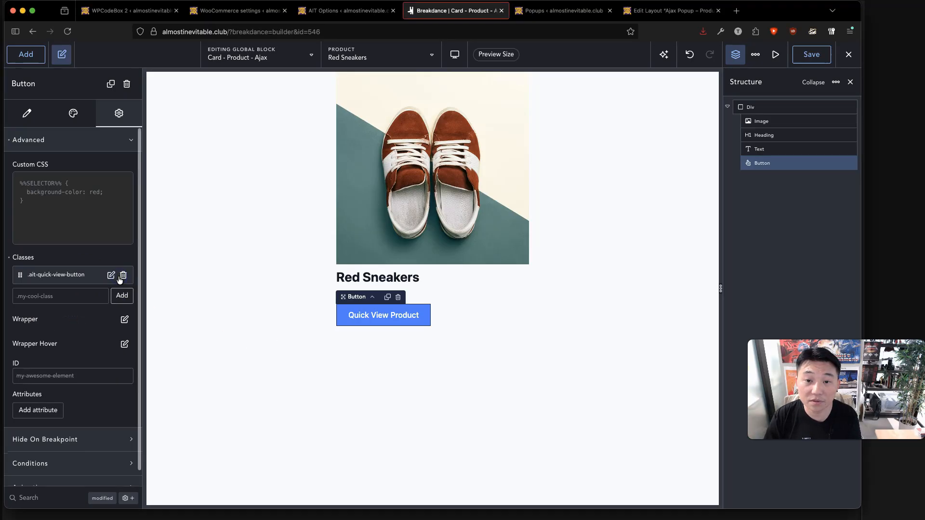
{"action": "left_click", "coordinate": [49, 410]}
{"action": "scroll", "coordinate": [77, 388], "scroll_direction": "down", "scroll_amount": 3}
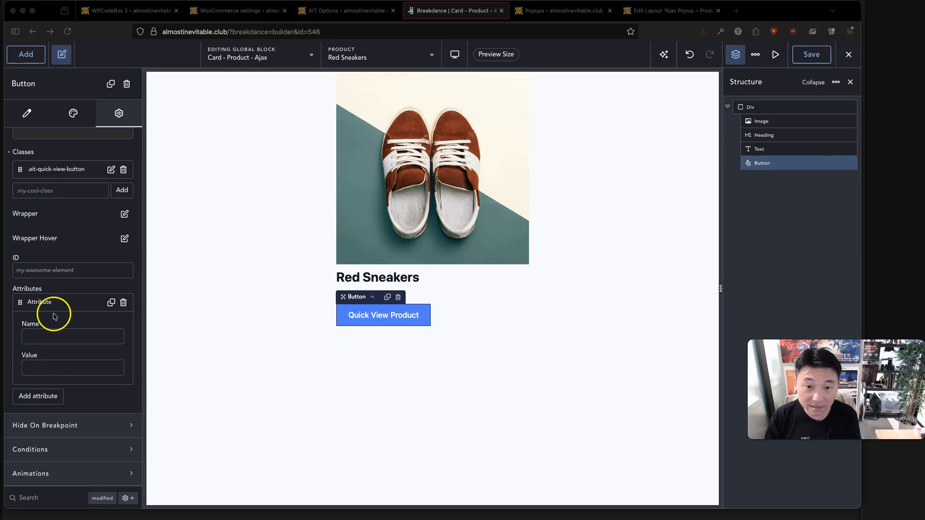
Name the button's new attribute data-product-id and focus its empty Value field.
{"action": "left_click", "coordinate": [57, 329]}
{"action": "type", "text": "data-product-id"}
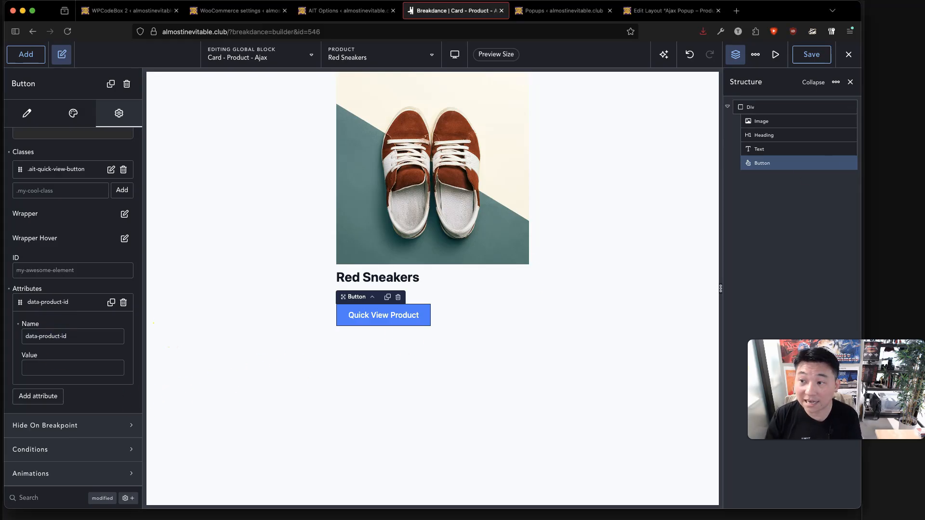
{"action": "key", "text": "super+Tab"}
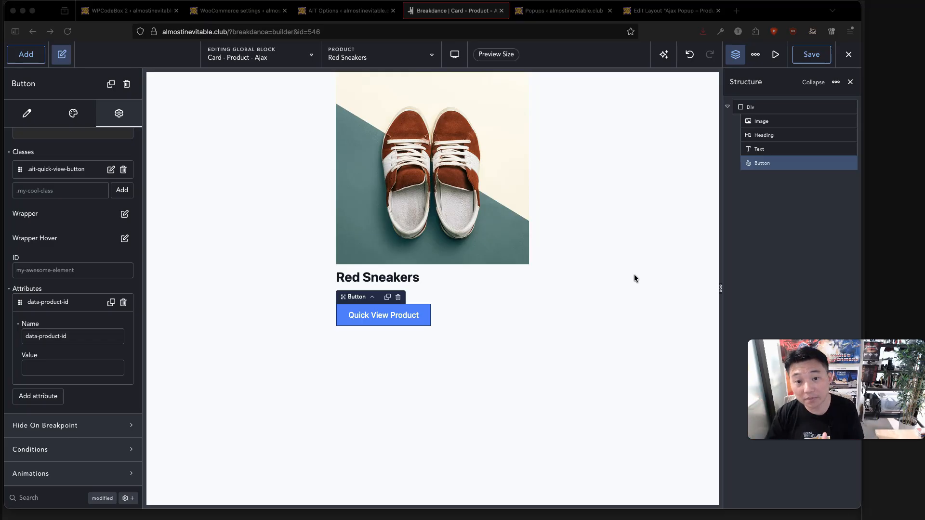
{"action": "left_click", "coordinate": [41, 368]}
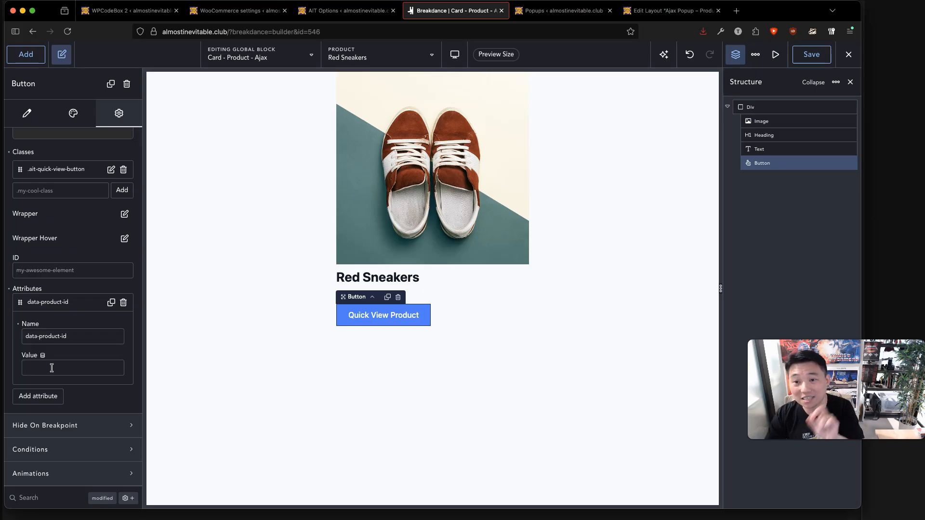
{"action": "left_click", "coordinate": [62, 366]}
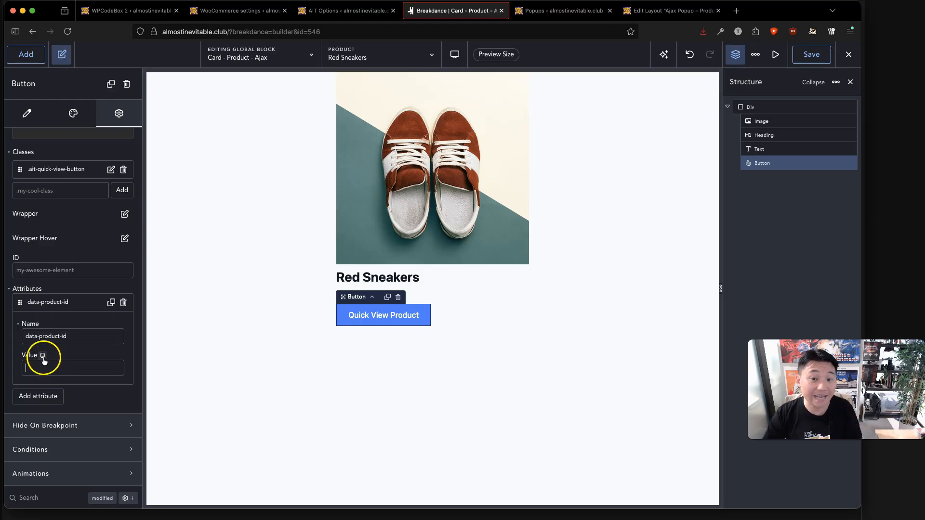
Set the data-product-id value to a Utility > Shortcode source using [ait_product_id].
{"action": "left_click", "coordinate": [42, 355]}
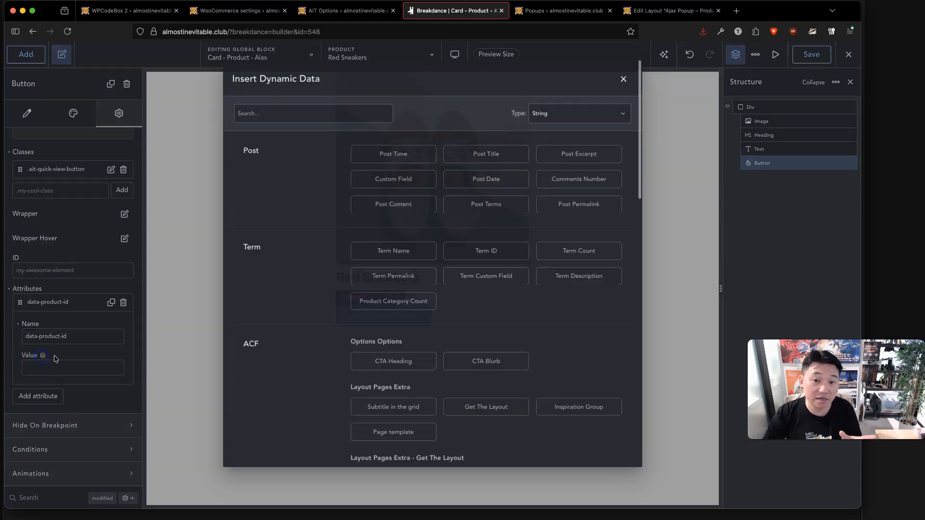
{"action": "scroll", "coordinate": [271, 355], "scroll_direction": "down", "scroll_amount": 15}
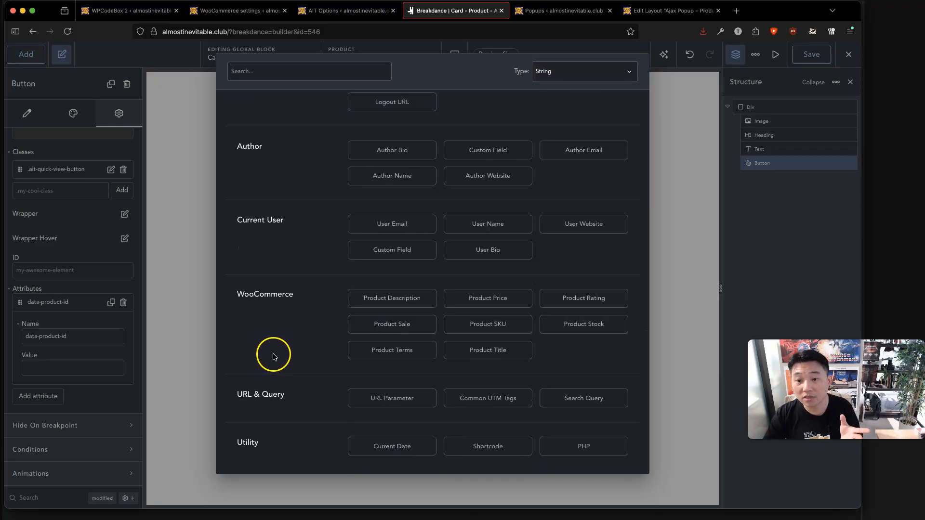
{"action": "left_click", "coordinate": [493, 450]}
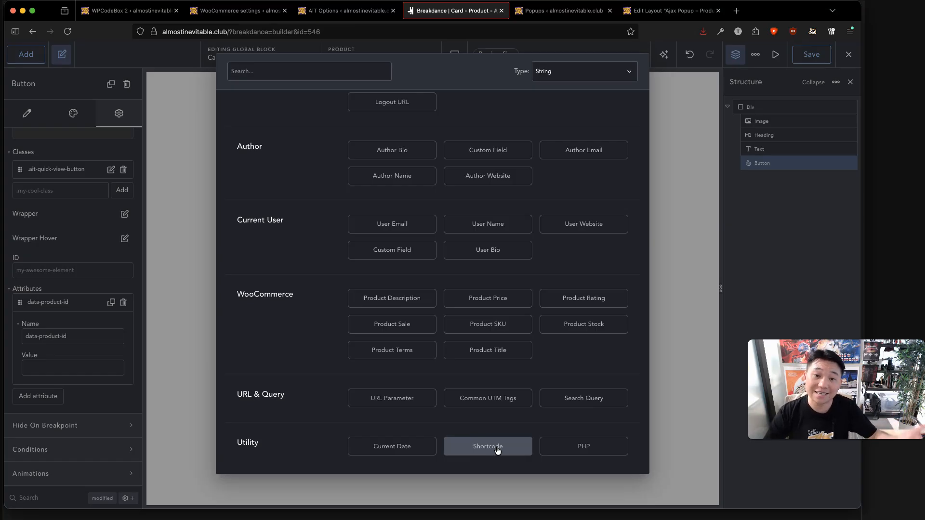
{"action": "left_click", "coordinate": [497, 448]}
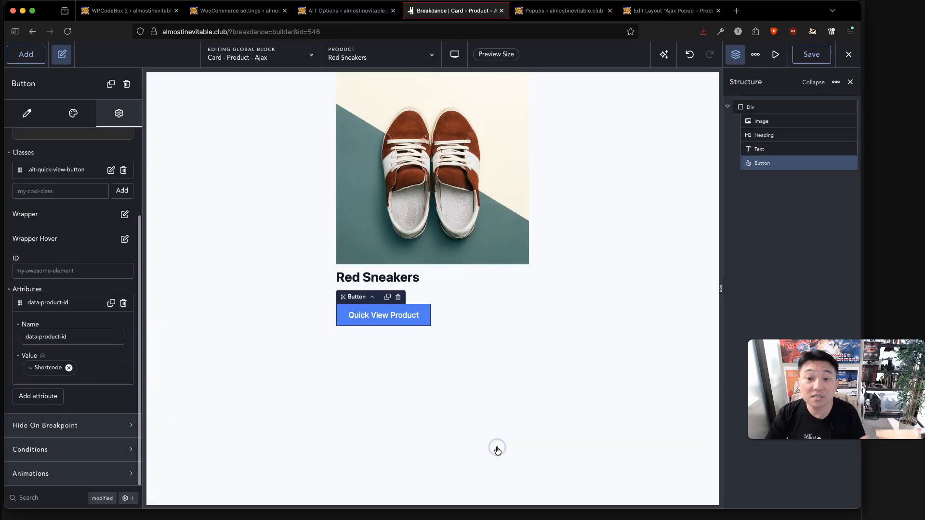
{"action": "left_click", "coordinate": [36, 369]}
{"action": "left_click", "coordinate": [123, 439]}
{"action": "type", "text": "[ait_product_id]"}
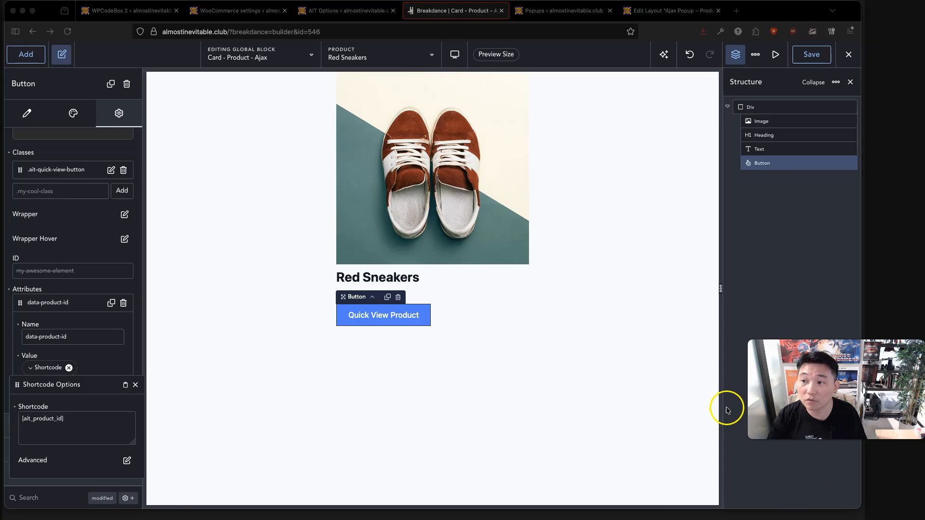
Close the shortcode options and save the Card - Product - Ajax block.
{"action": "left_click", "coordinate": [81, 425]}
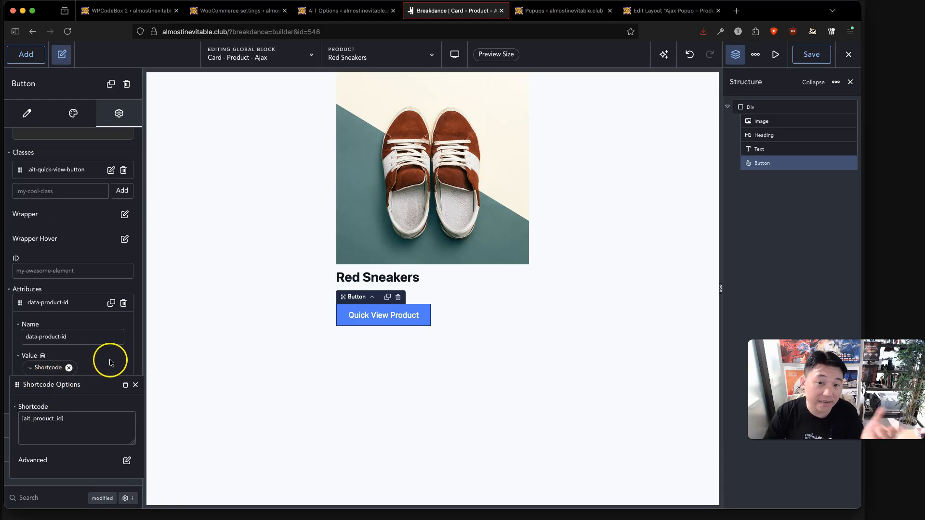
{"action": "left_click", "coordinate": [268, 357]}
{"action": "left_click", "coordinate": [814, 55]}
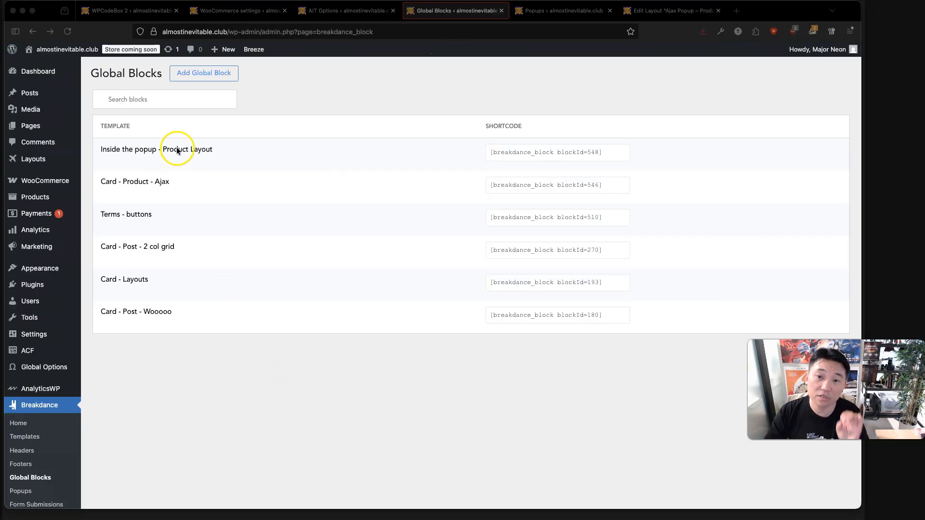
{"action": "left_click", "coordinate": [344, 108]}
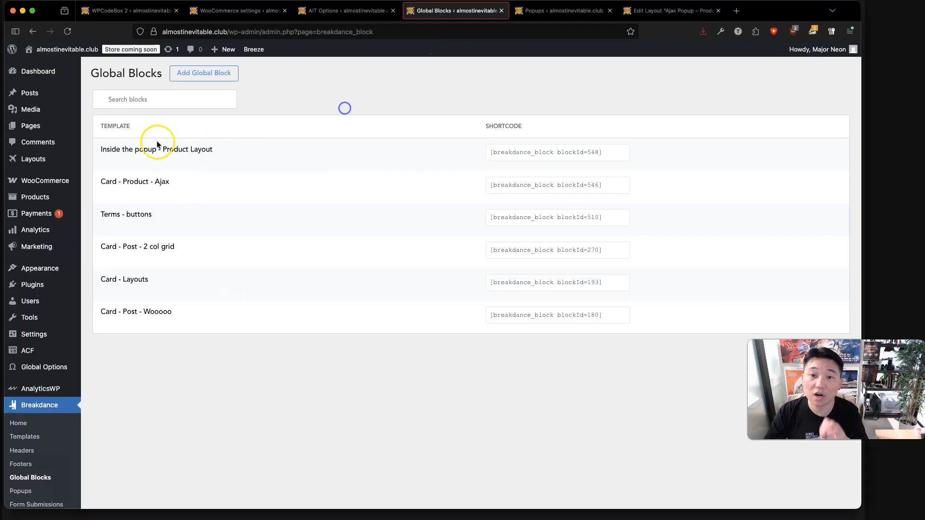
{"action": "mouse_move", "coordinate": [147, 164]}
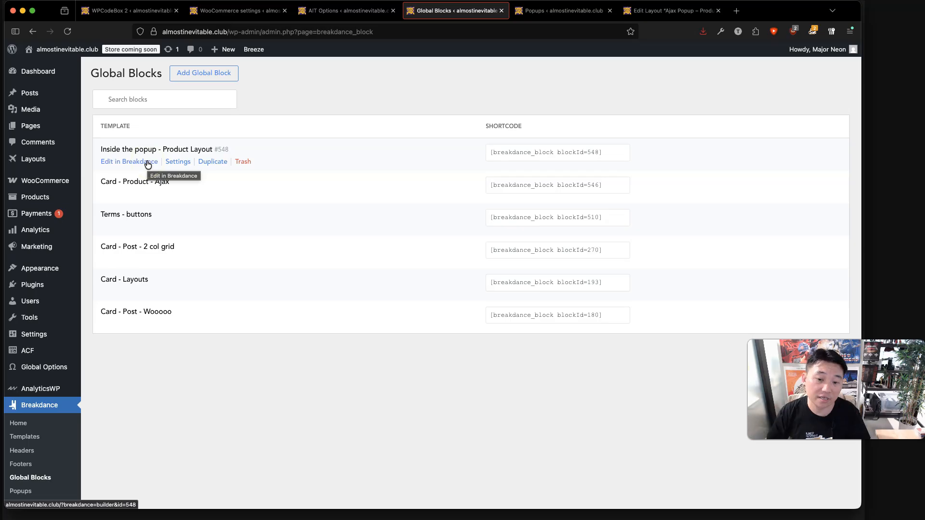
{"action": "left_click", "coordinate": [148, 163]}
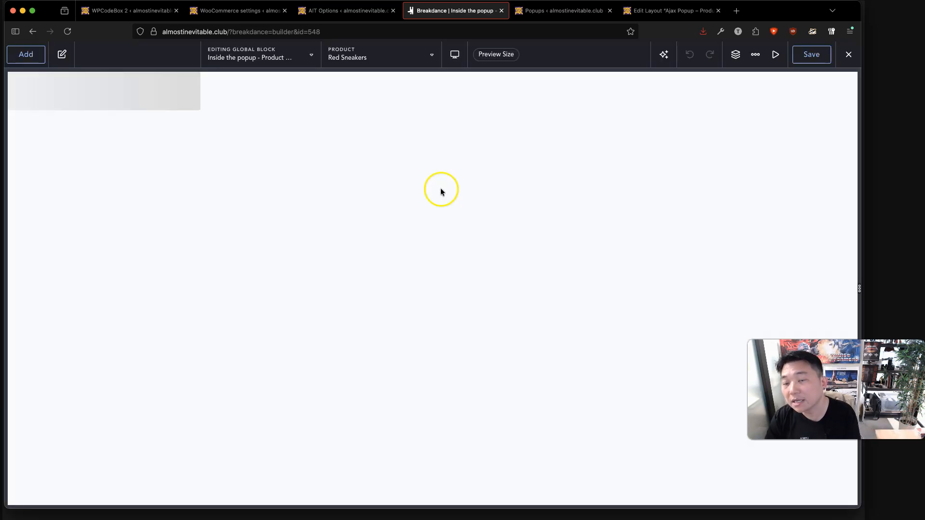
{"action": "left_click", "coordinate": [735, 54]}
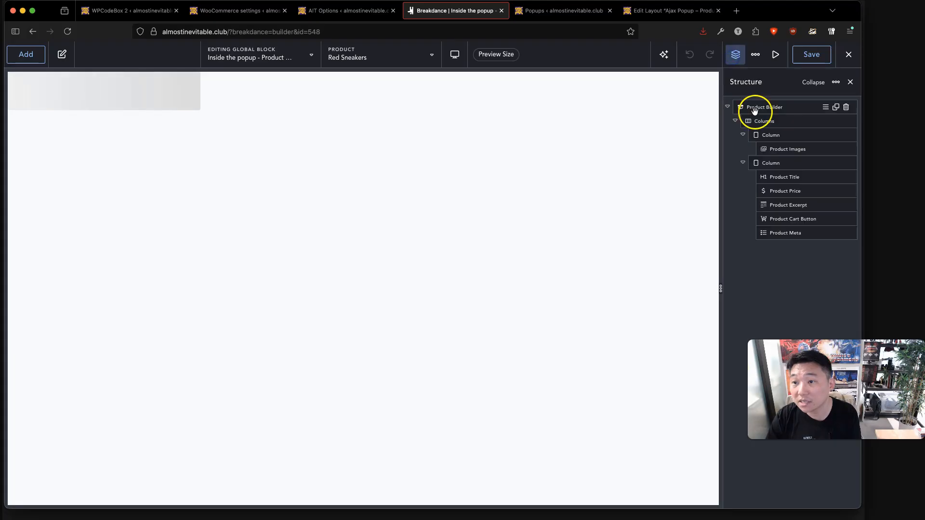
{"action": "left_click", "coordinate": [780, 109]}
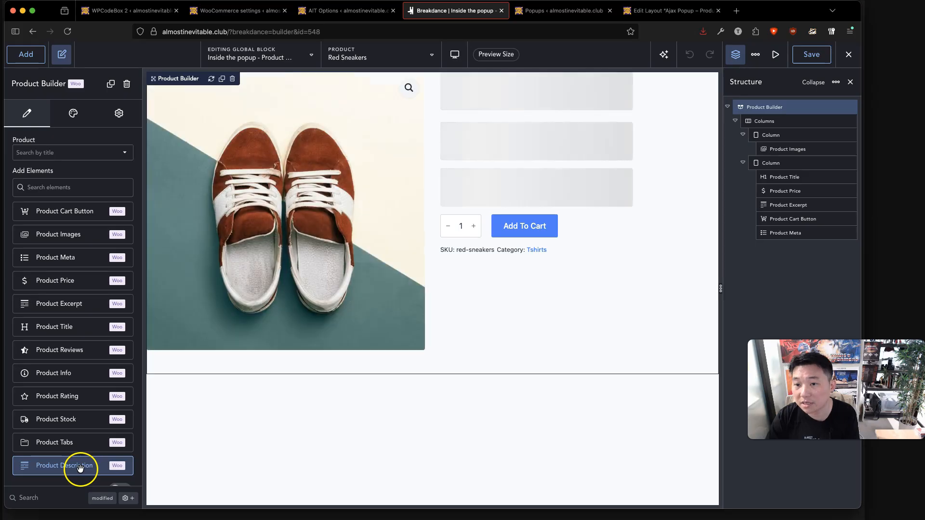
{"action": "left_click", "coordinate": [80, 470]}
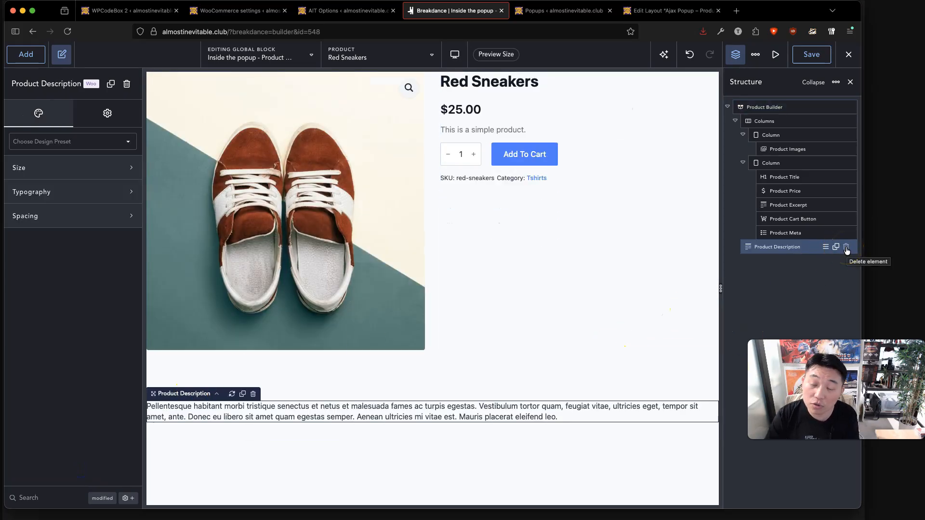
{"action": "left_click", "coordinate": [847, 247]}
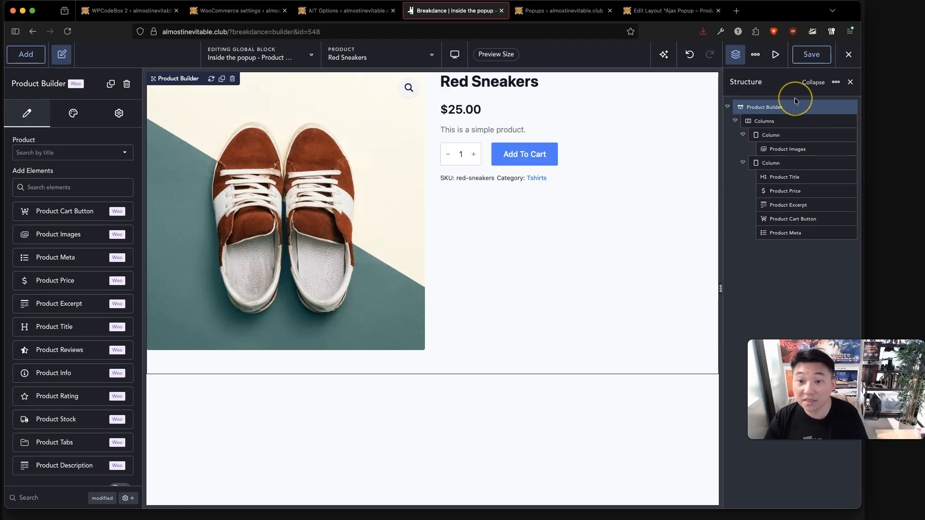
{"action": "left_click", "coordinate": [848, 54]}
{"action": "left_click", "coordinate": [838, 103]}
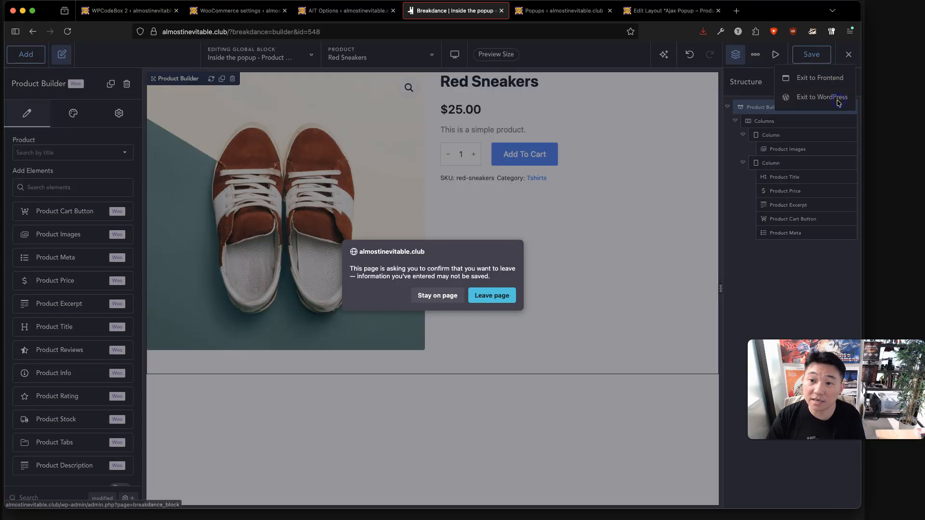
{"action": "left_click", "coordinate": [500, 299]}
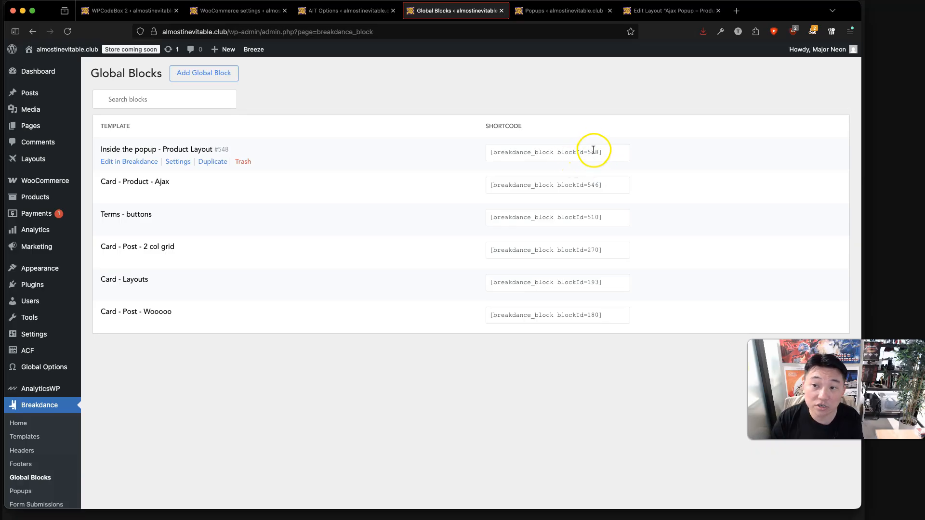
Keep Global Block ID 548 on the AIT Options page and save the changes.
{"action": "left_click", "coordinate": [351, 10]}
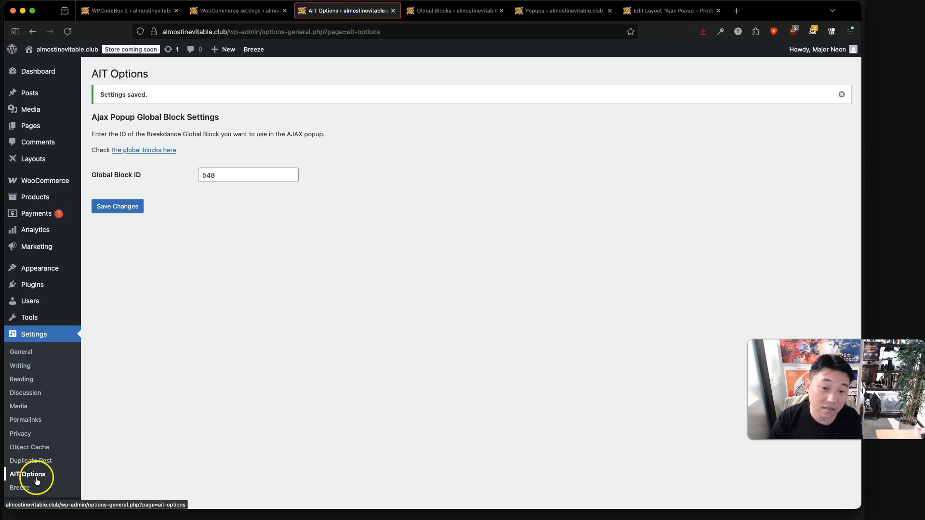
{"action": "double_click", "coordinate": [246, 173]}
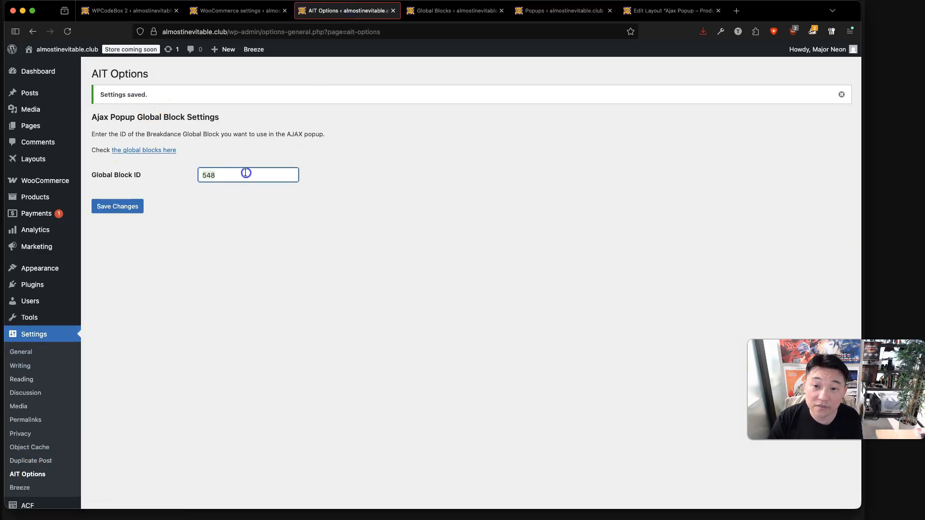
{"action": "left_click", "coordinate": [312, 260]}
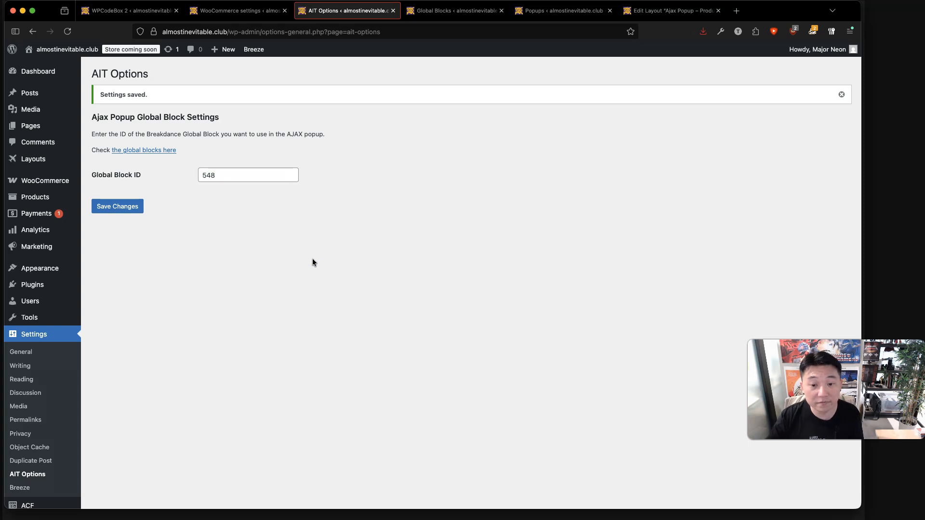
{"action": "left_click", "coordinate": [115, 211]}
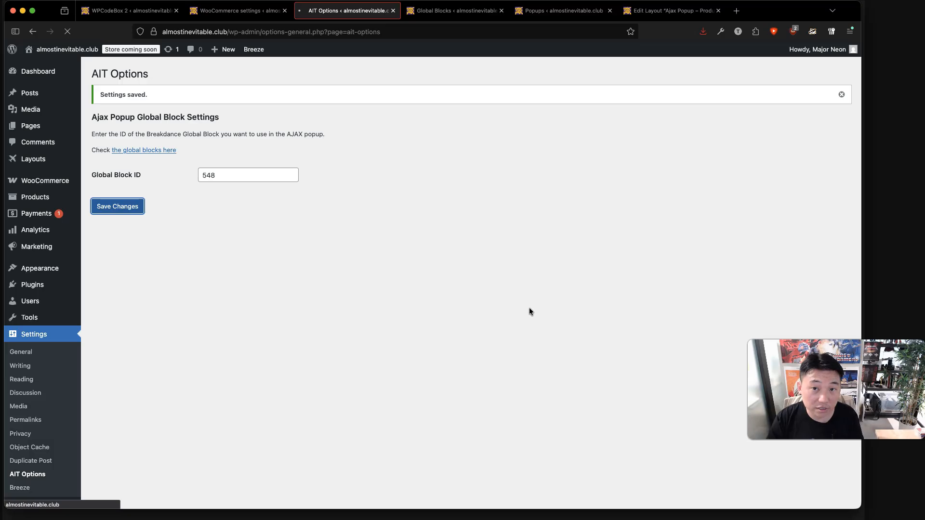
Briefly open the global blocks list, close it, and go to the Breakdance Popups list.
{"action": "left_click", "coordinate": [240, 151]}
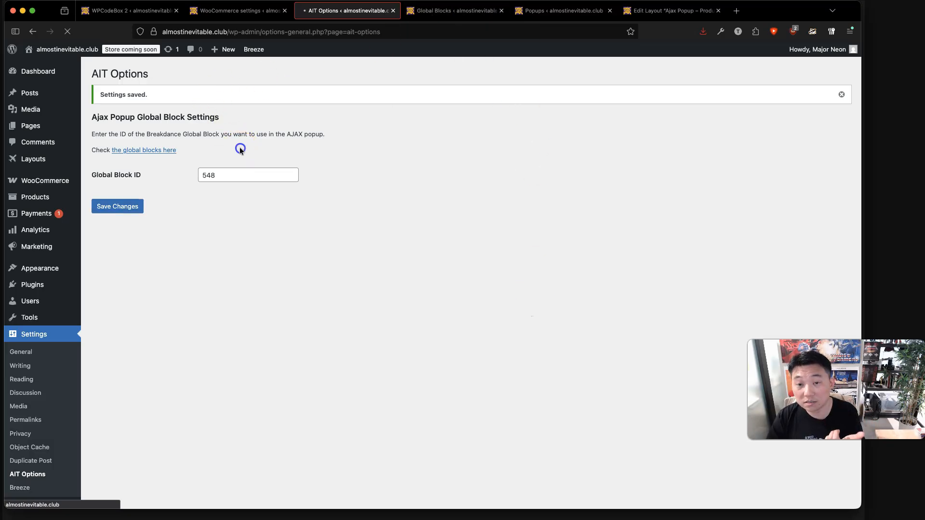
{"action": "left_click", "coordinate": [153, 152]}
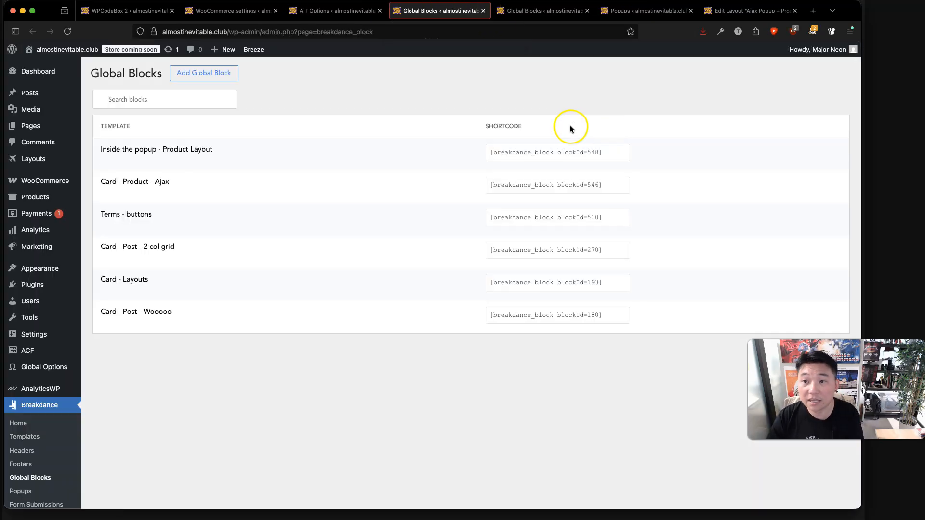
{"action": "left_click", "coordinate": [482, 10]}
{"action": "left_click", "coordinate": [226, 175]}
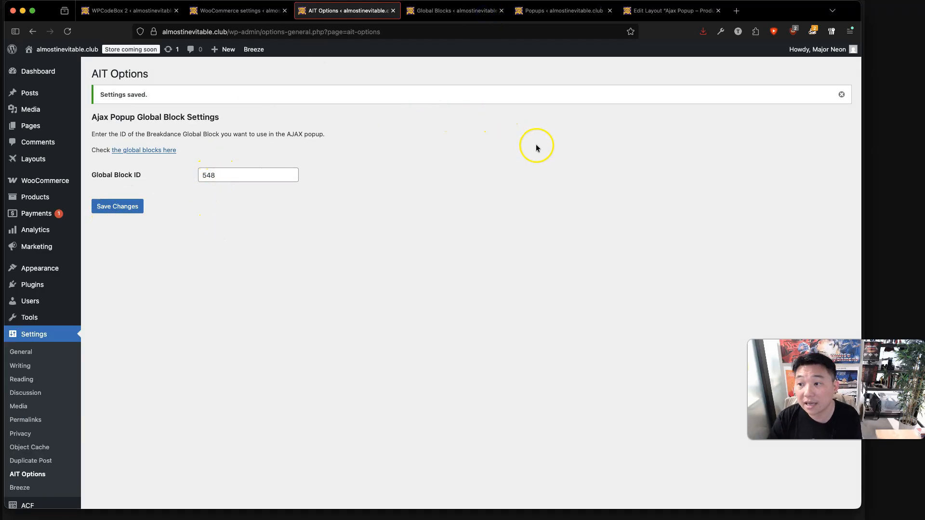
{"action": "left_click", "coordinate": [558, 11]}
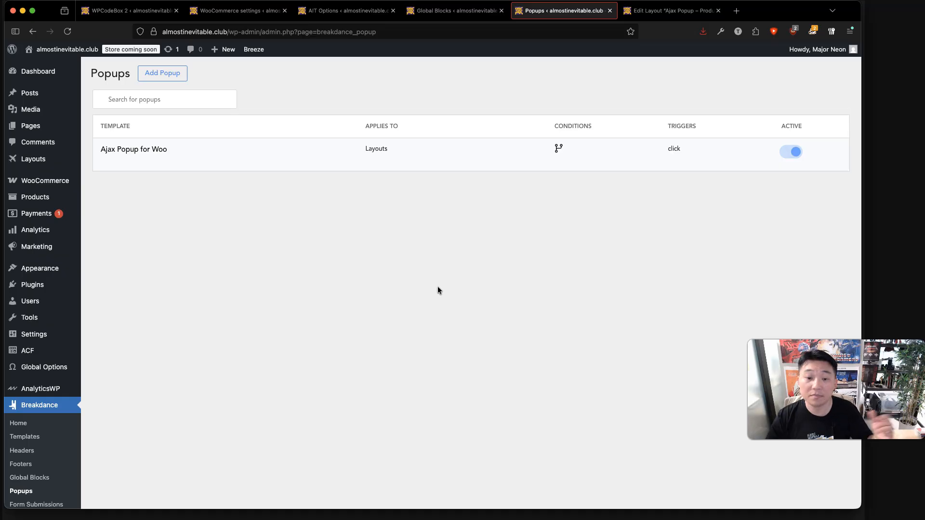
{"action": "mouse_move", "coordinate": [149, 165]}
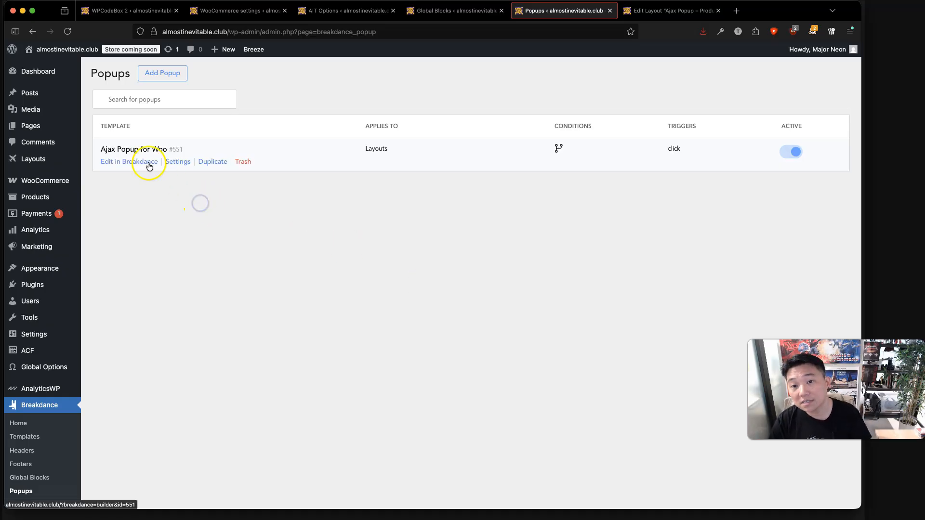
{"action": "left_click", "coordinate": [183, 161]}
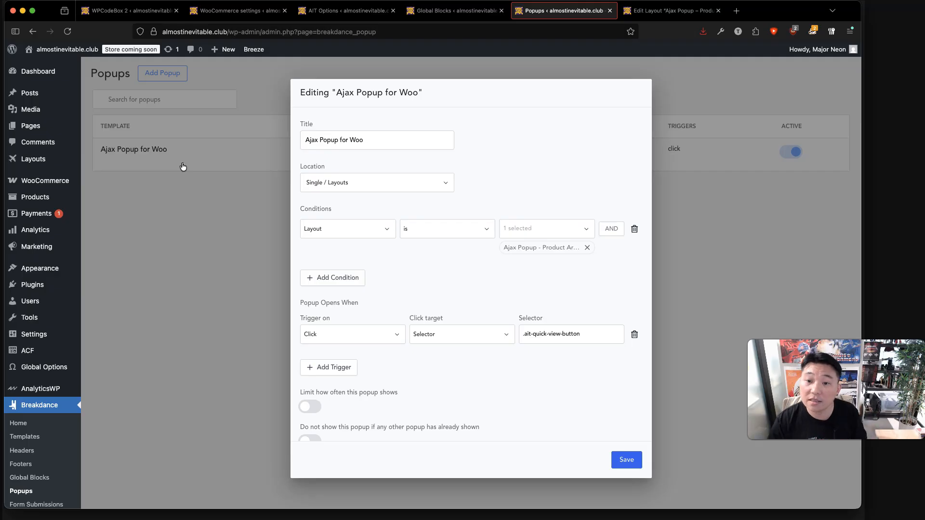
{"action": "triple_click", "coordinate": [605, 331]}
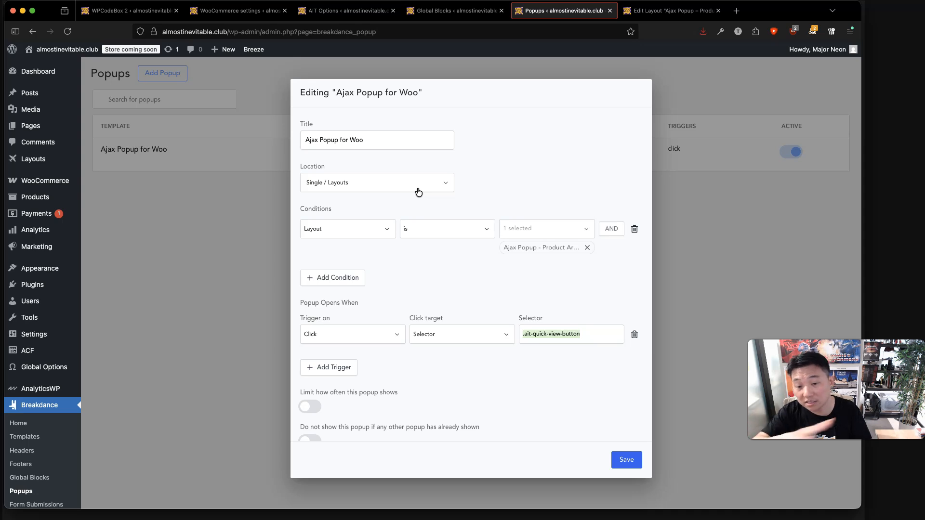
{"action": "left_click", "coordinate": [567, 225]}
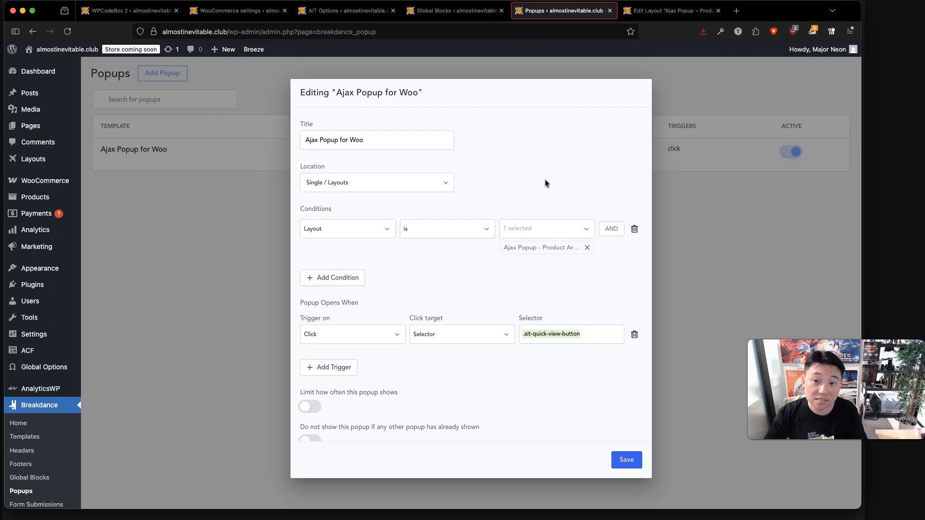
{"action": "left_click", "coordinate": [562, 415]}
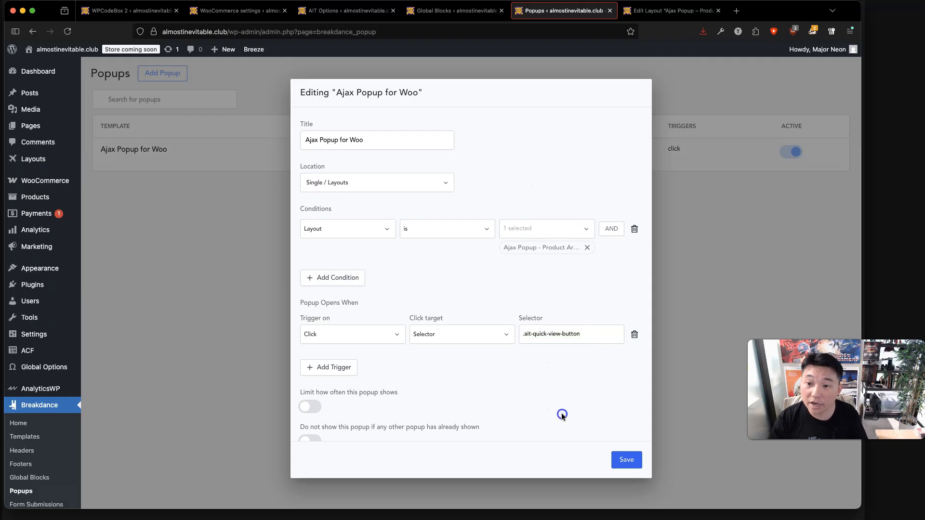
Save the popup settings and open Ajax Popup for Woo in the builder, selecting its container.
{"action": "left_click", "coordinate": [626, 460]}
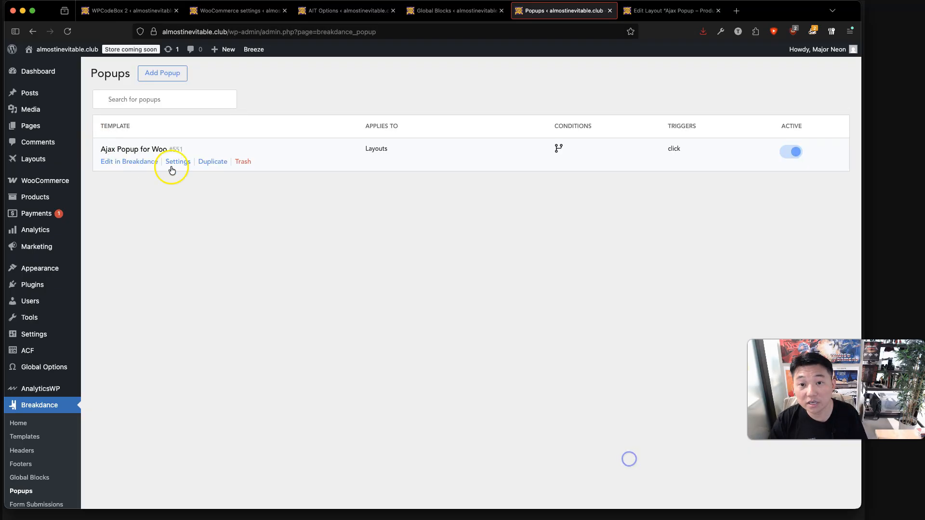
{"action": "left_click", "coordinate": [131, 165]}
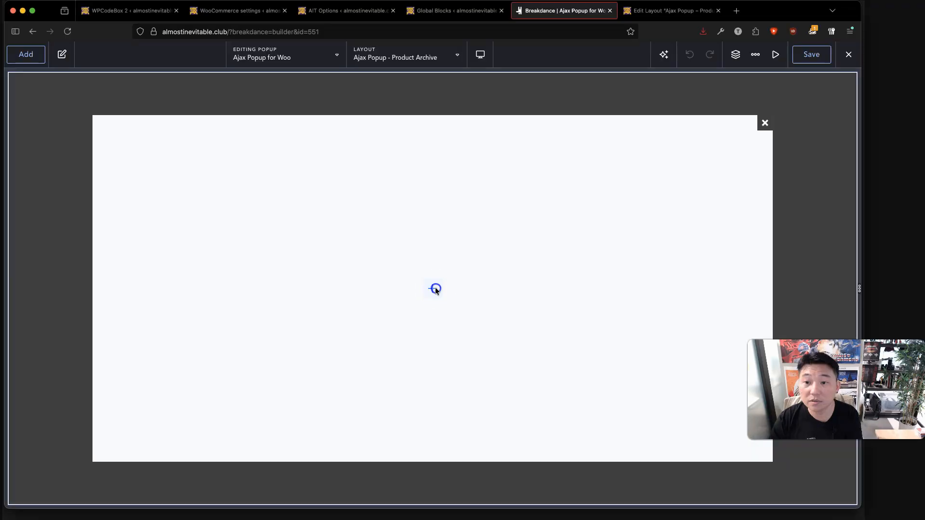
{"action": "left_click", "coordinate": [435, 290]}
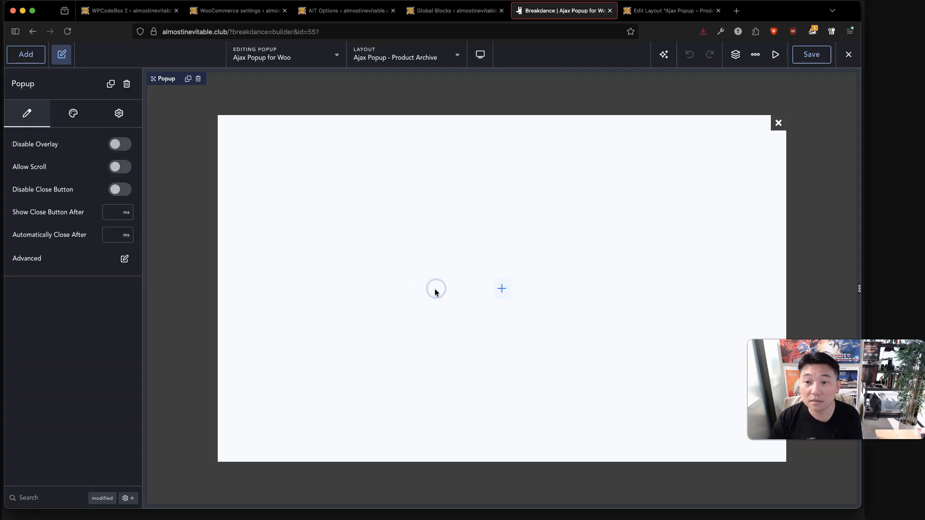
{"action": "left_click", "coordinate": [499, 288]}
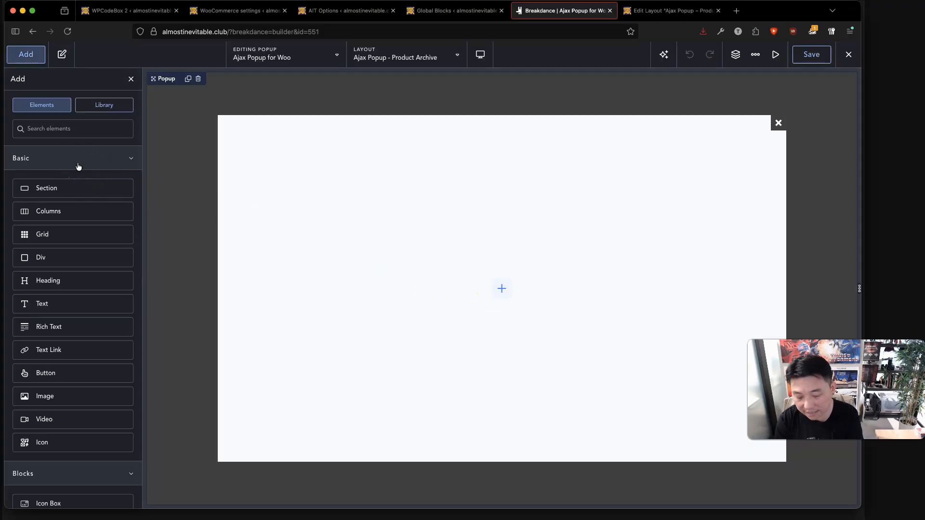
Add a Shortcode element running [ajax_popup_content] inside the popup container.
{"action": "type", "text": "short"}
{"action": "left_click", "coordinate": [76, 165]}
{"action": "left_click", "coordinate": [27, 170]}
{"action": "type", "text": "[ajax_popup_content]"}
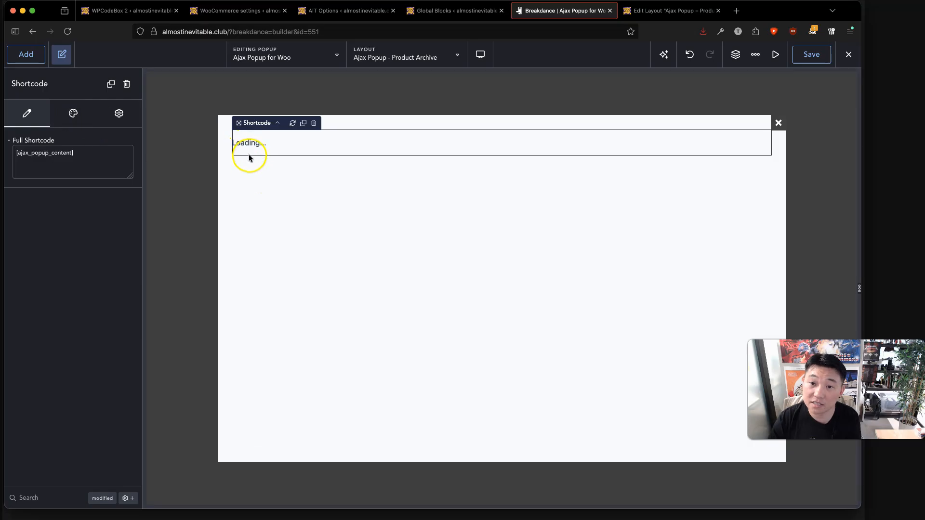
{"action": "left_click", "coordinate": [781, 227]}
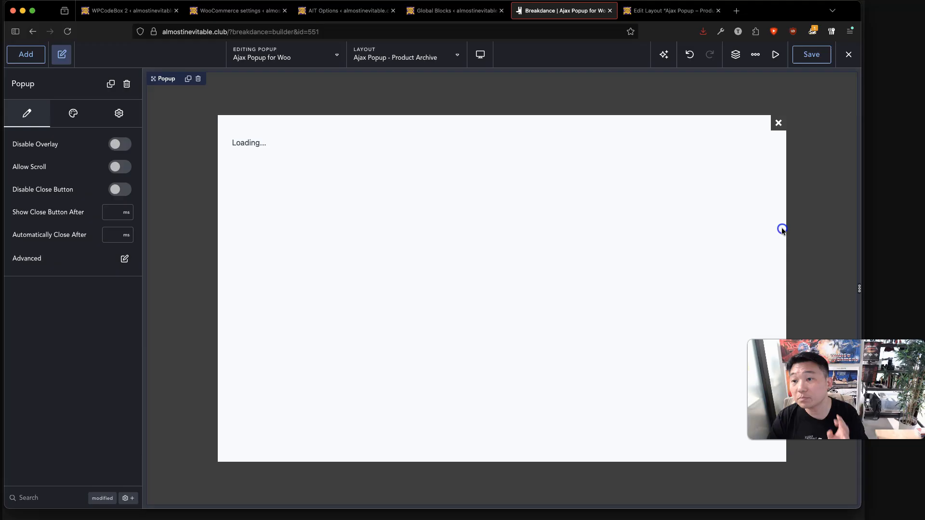
Size the popup box to 80 vw wide and 100% high, with an 80 vh maximum height.
{"action": "left_click", "coordinate": [73, 110]}
{"action": "left_click", "coordinate": [119, 114]}
{"action": "left_click", "coordinate": [62, 120]}
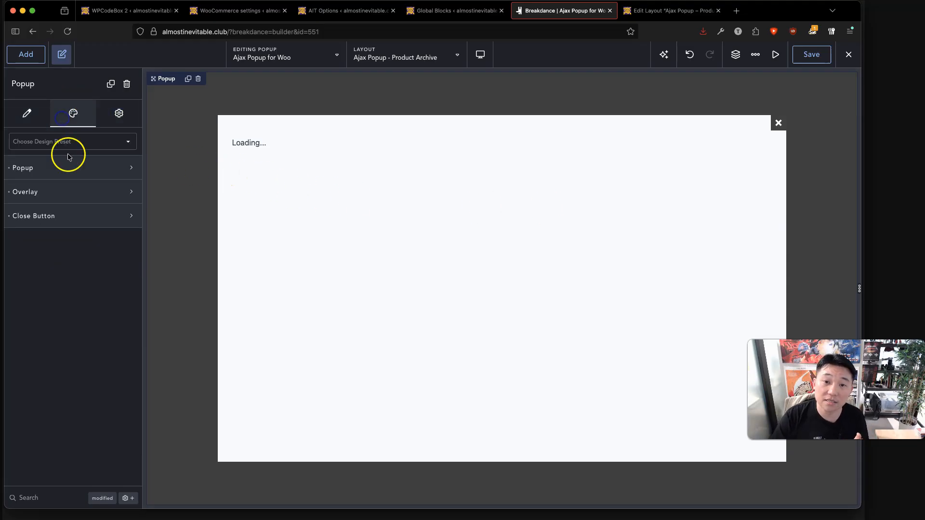
{"action": "left_click", "coordinate": [70, 168]}
{"action": "left_click", "coordinate": [126, 245]}
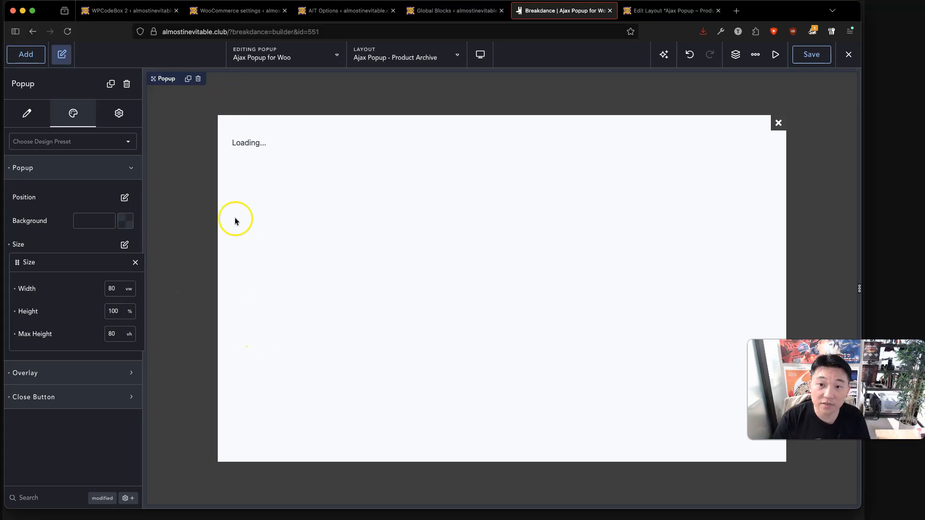
Select the [ajax_popup_content] shortcode and confirm in Structure it is the popup's only child.
{"action": "left_click", "coordinate": [46, 457]}
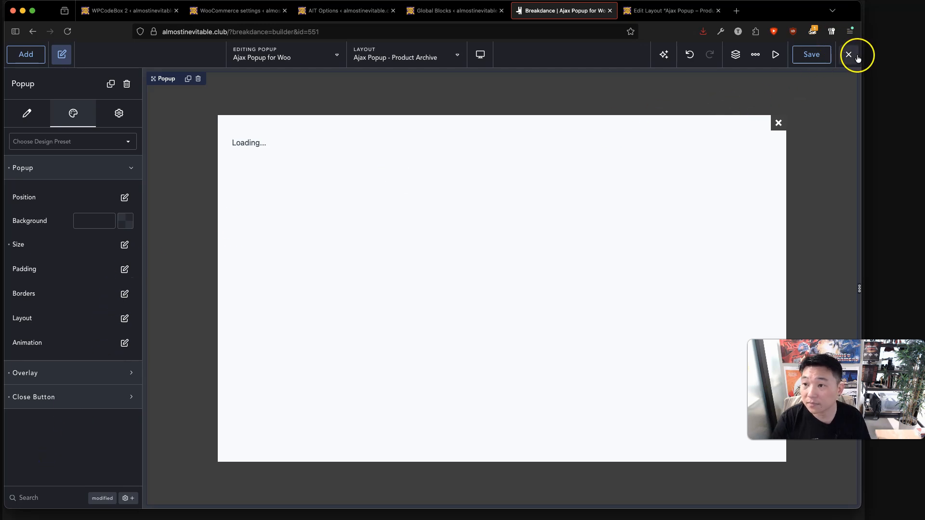
{"action": "left_click", "coordinate": [352, 134]}
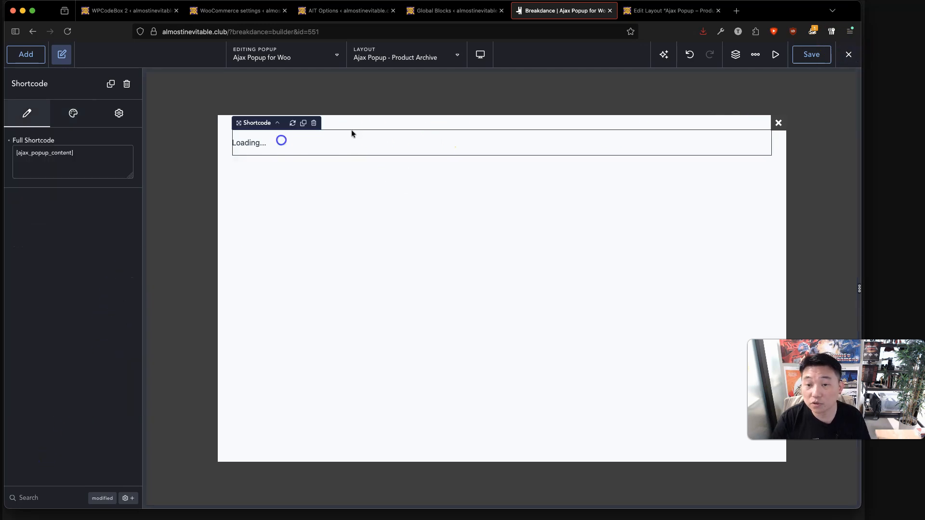
{"action": "left_click", "coordinate": [734, 54]}
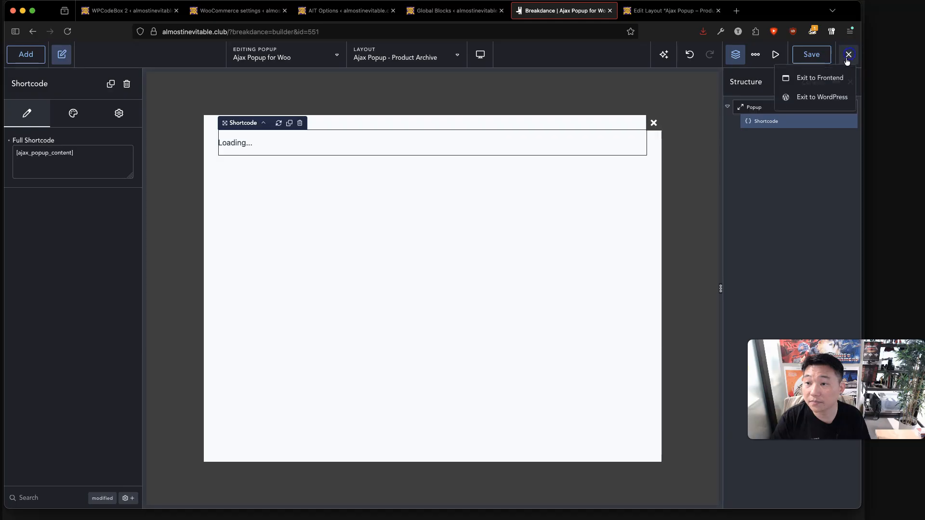
Save the popup, then review the Ajax Popup - Product Archive layout's Quick View product grid and structure.
{"action": "left_click", "coordinate": [812, 55]}
{"action": "key", "text": "ctrl+Tab"}
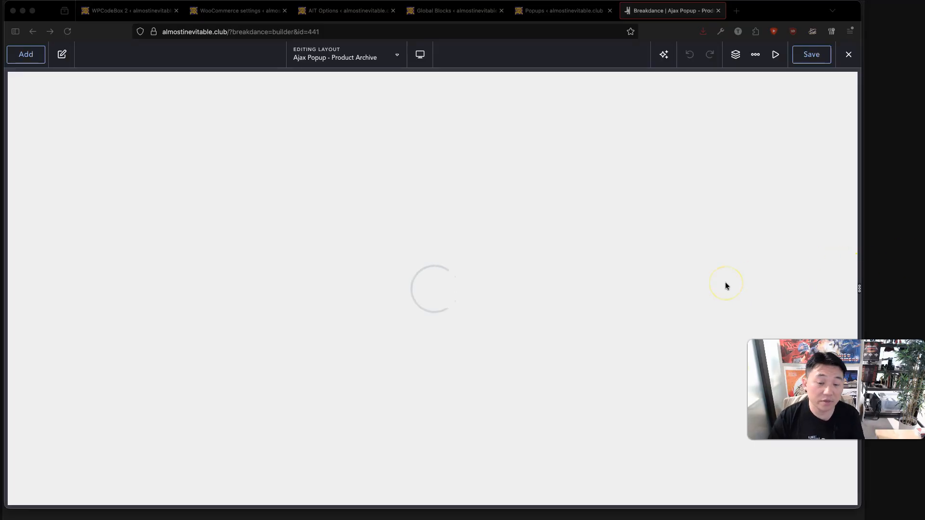
{"action": "scroll", "coordinate": [432, 289], "scroll_direction": "down", "scroll_amount": 9}
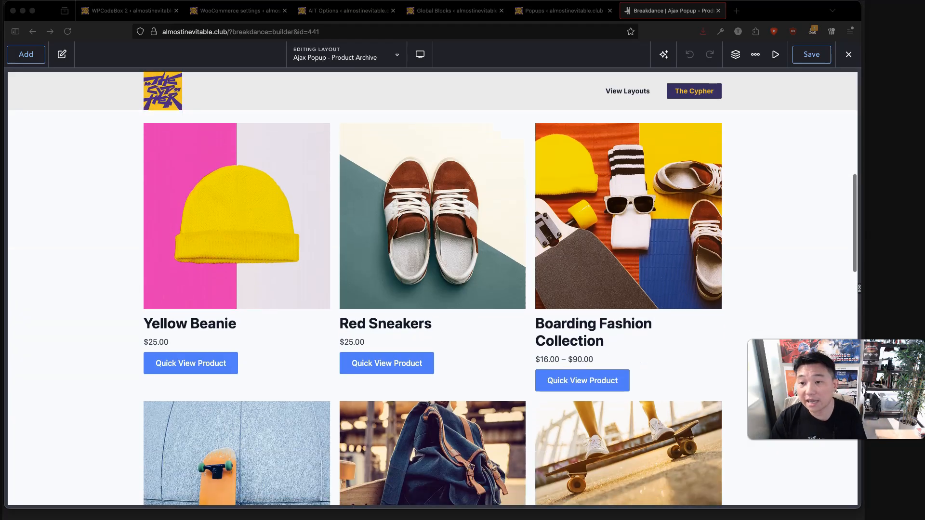
{"action": "scroll", "coordinate": [432, 289], "scroll_direction": "down", "scroll_amount": 2}
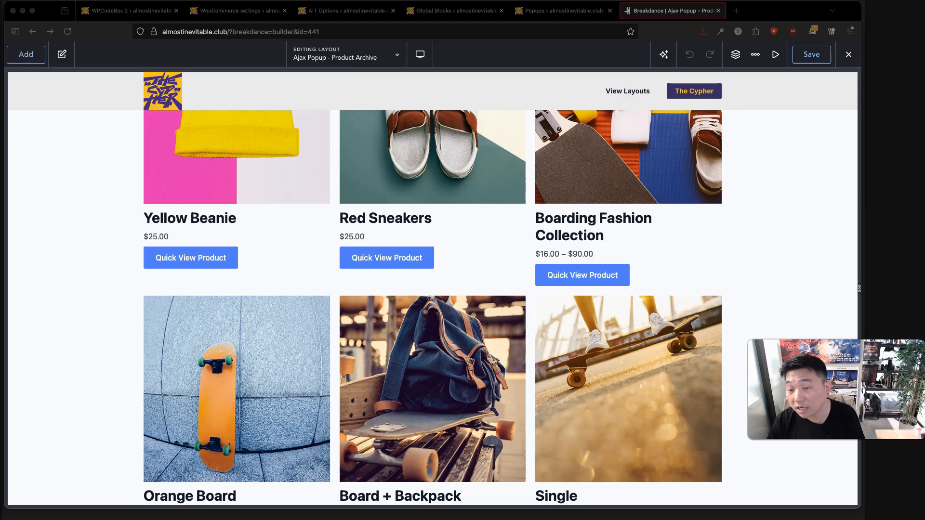
{"action": "scroll", "coordinate": [432, 289], "scroll_direction": "down", "scroll_amount": 16}
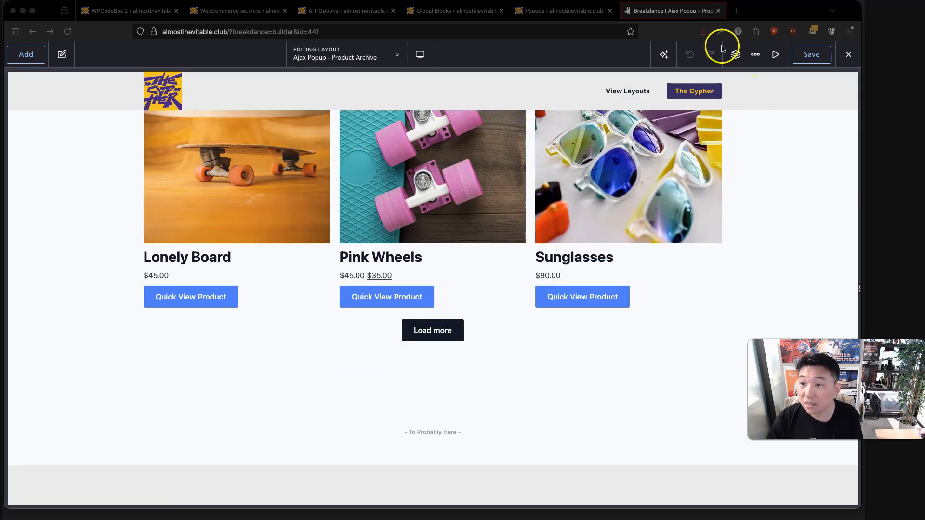
{"action": "left_click", "coordinate": [735, 54]}
{"action": "left_click", "coordinate": [736, 55]}
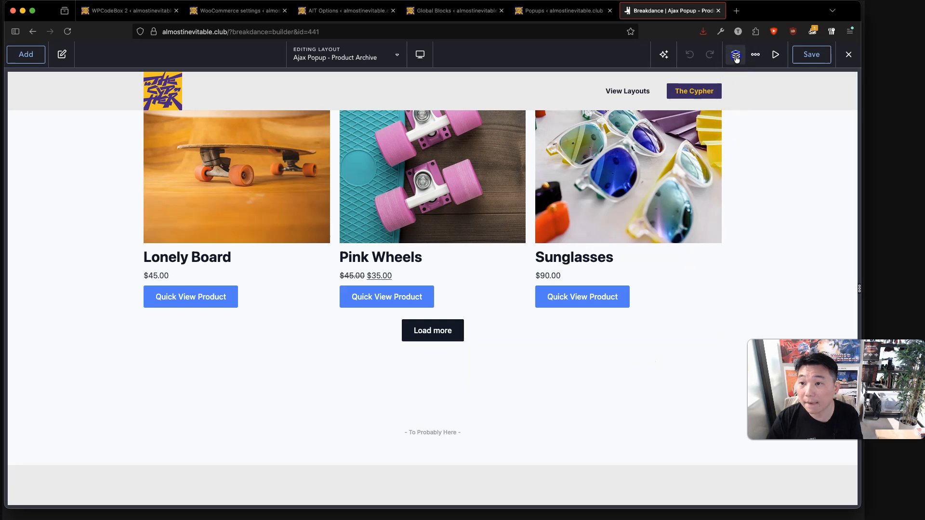
Set the Post Loop Builder's global block to Card - Product - Ajax and review its Products query.
{"action": "scroll", "coordinate": [481, 309], "scroll_direction": "up", "scroll_amount": 5}
{"action": "left_click", "coordinate": [456, 282]}
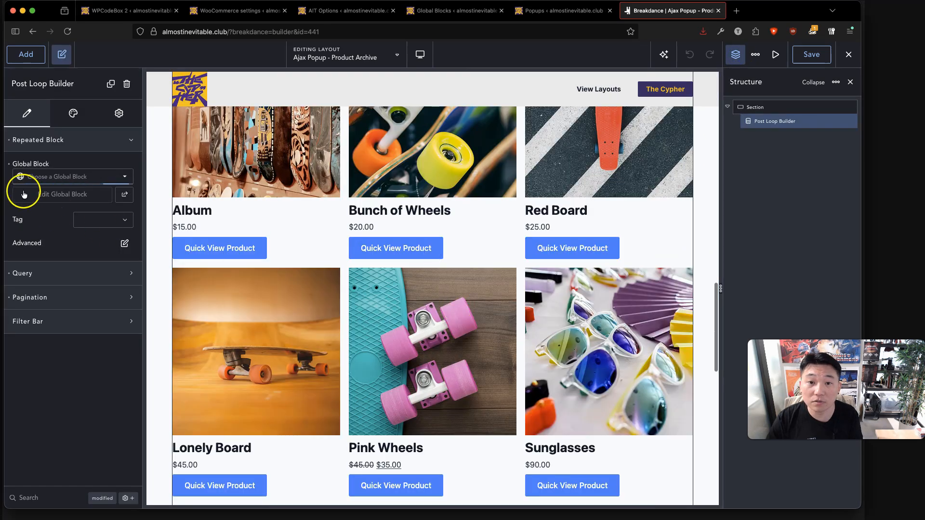
{"action": "left_click", "coordinate": [53, 194]}
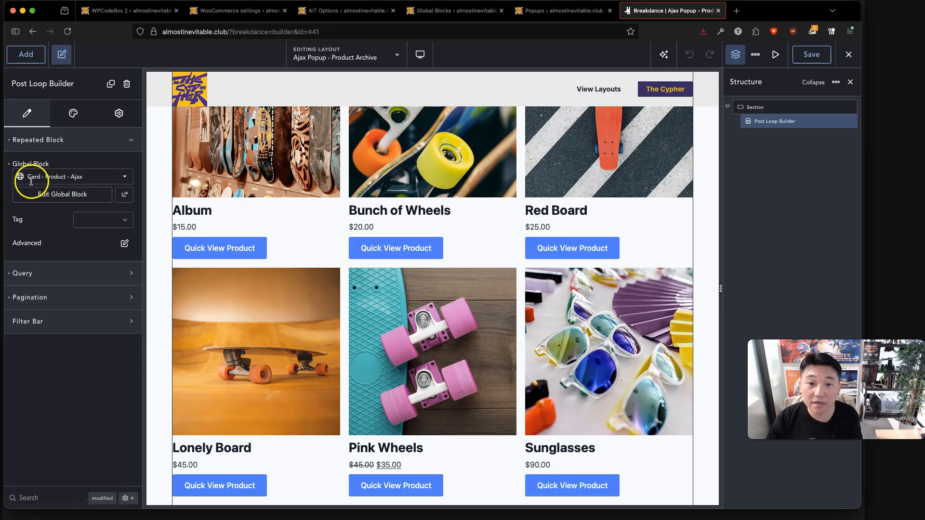
{"action": "left_click", "coordinate": [74, 271]}
{"action": "left_click", "coordinate": [48, 337]}
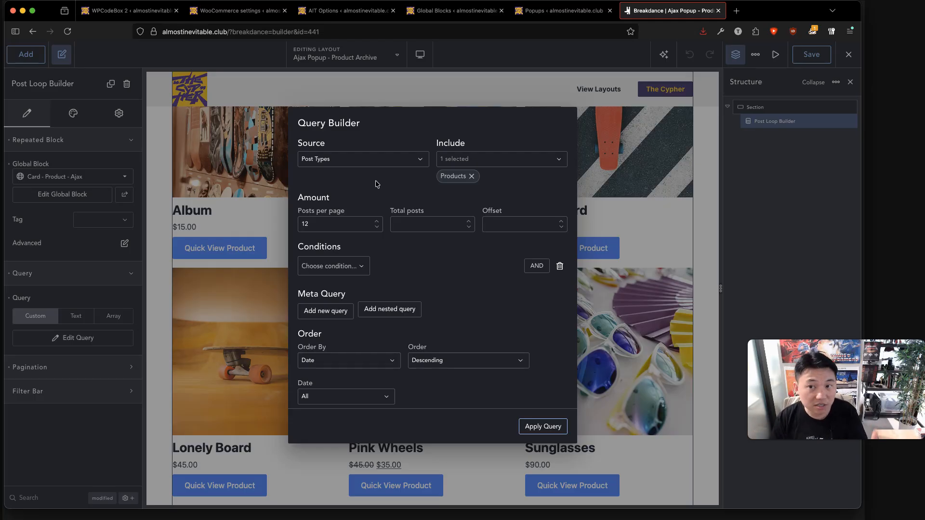
{"action": "scroll", "coordinate": [449, 191], "scroll_direction": "down", "scroll_amount": 1}
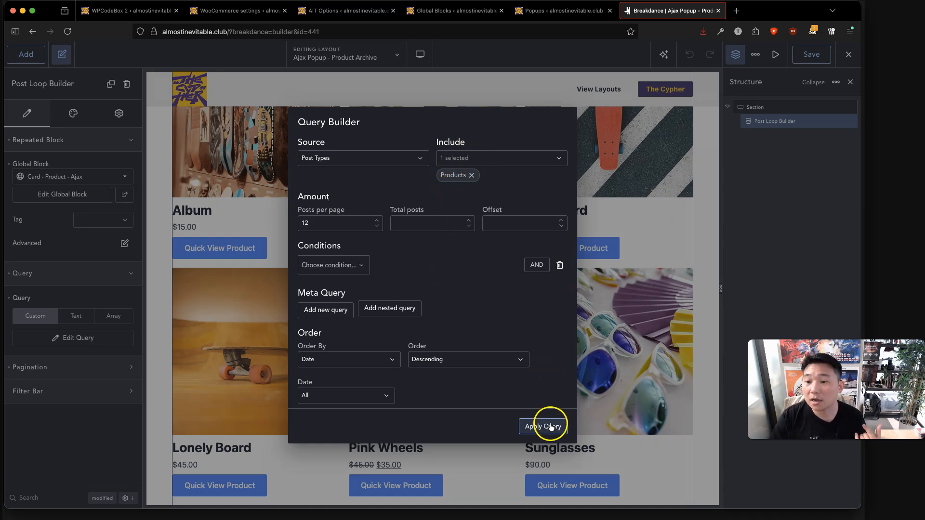
{"action": "left_click", "coordinate": [632, 312]}
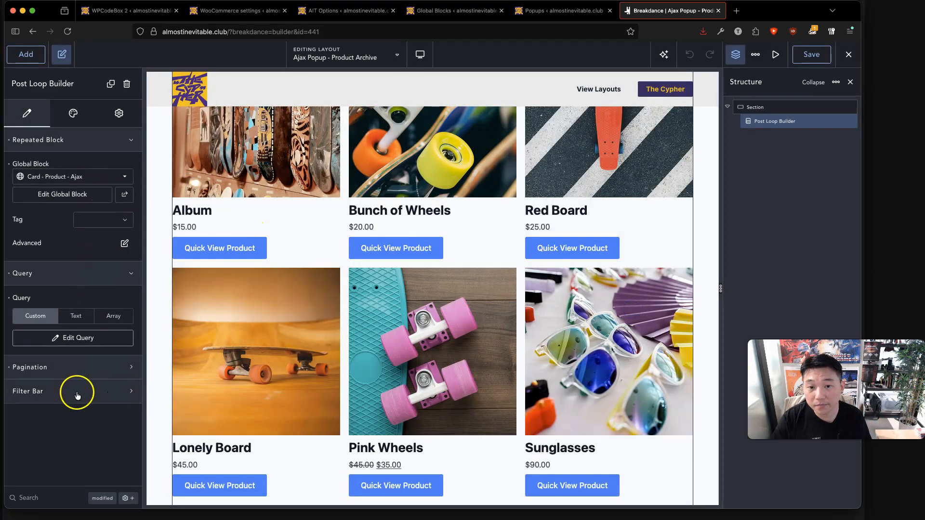
{"action": "scroll", "coordinate": [358, 453], "scroll_direction": "down", "scroll_amount": 5}
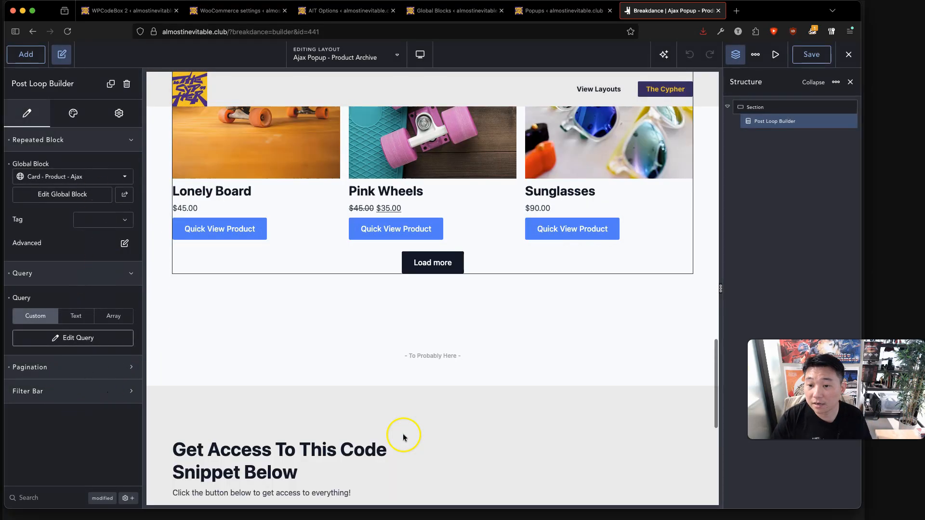
Add a Shortcode element containing [enqueue_ait_ajax] below the post loop and save the layout.
{"action": "left_click", "coordinate": [26, 54]}
{"action": "type", "text": "sho"}
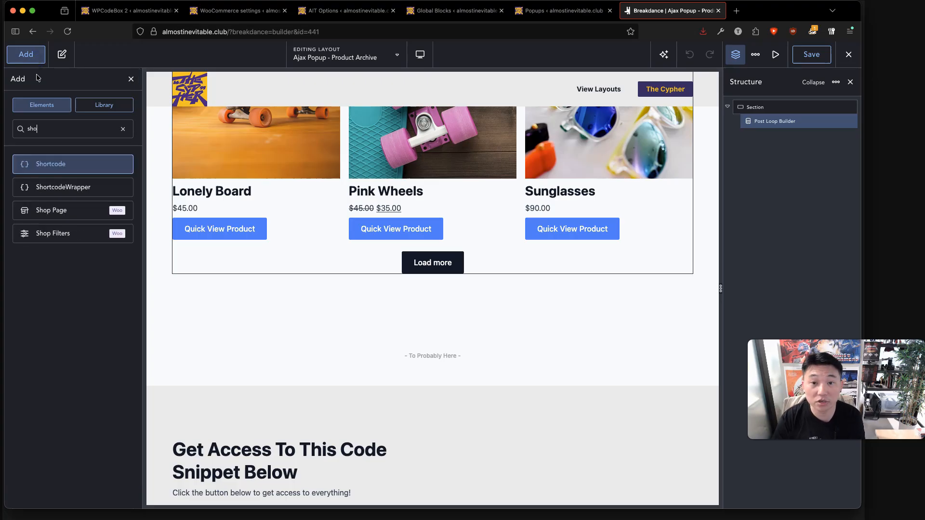
{"action": "key", "text": "Return"}
{"action": "left_click", "coordinate": [35, 151]}
{"action": "type", "text": "[enqueue_ait_ajax]"}
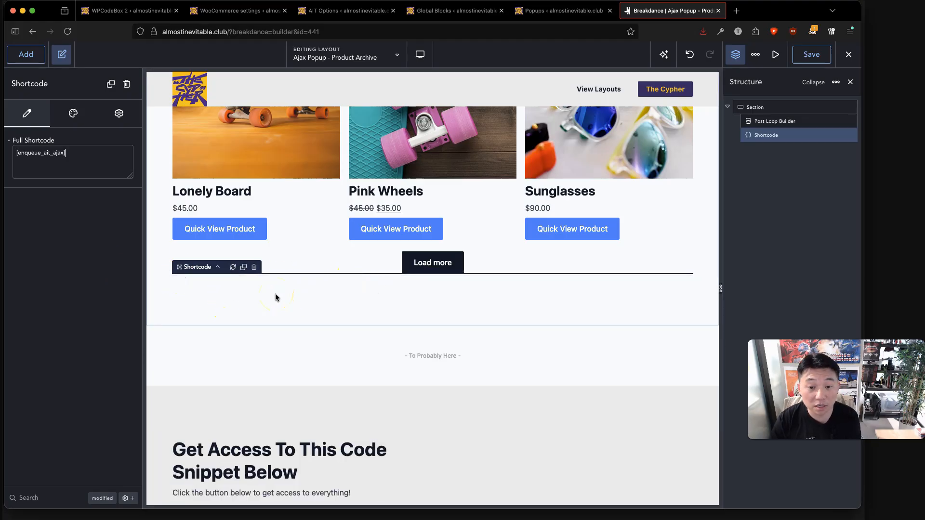
{"action": "left_click", "coordinate": [801, 52]}
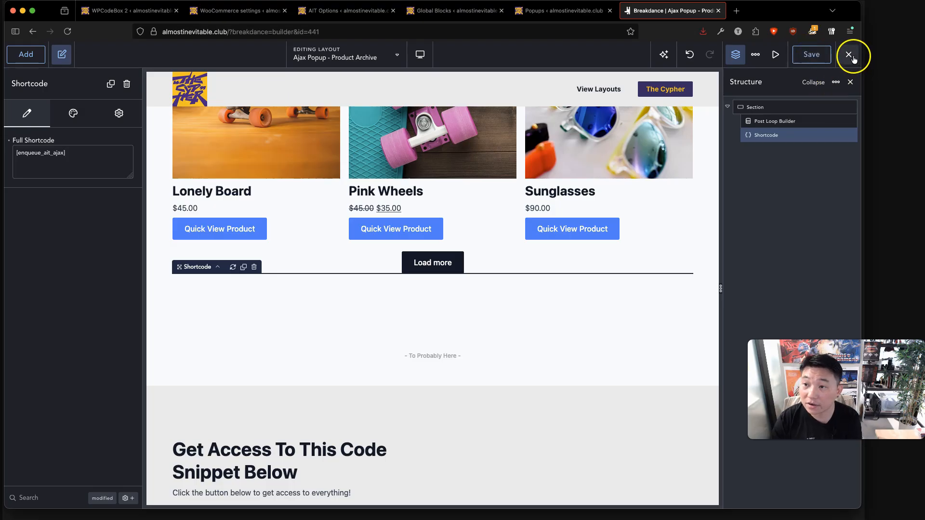
{"action": "left_click", "coordinate": [855, 59]}
Exit to the live archive and test the Red Sneakers and Boarding Fashion Collection quick views.
{"action": "left_click", "coordinate": [841, 98]}
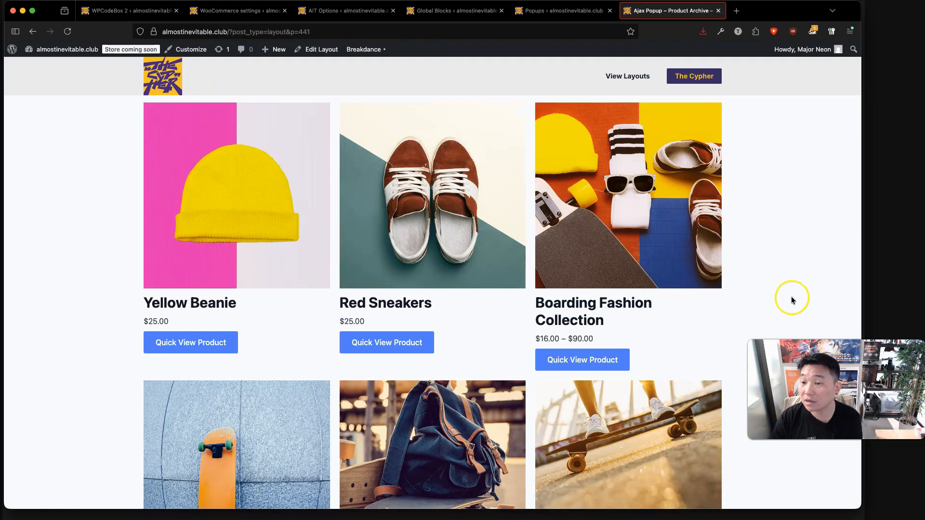
{"action": "left_click", "coordinate": [394, 342]}
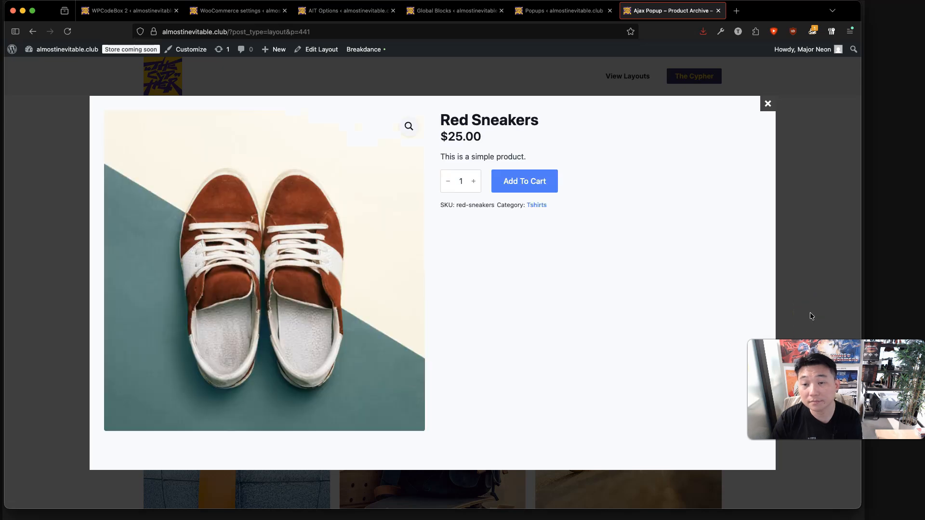
{"action": "left_click", "coordinate": [825, 291]}
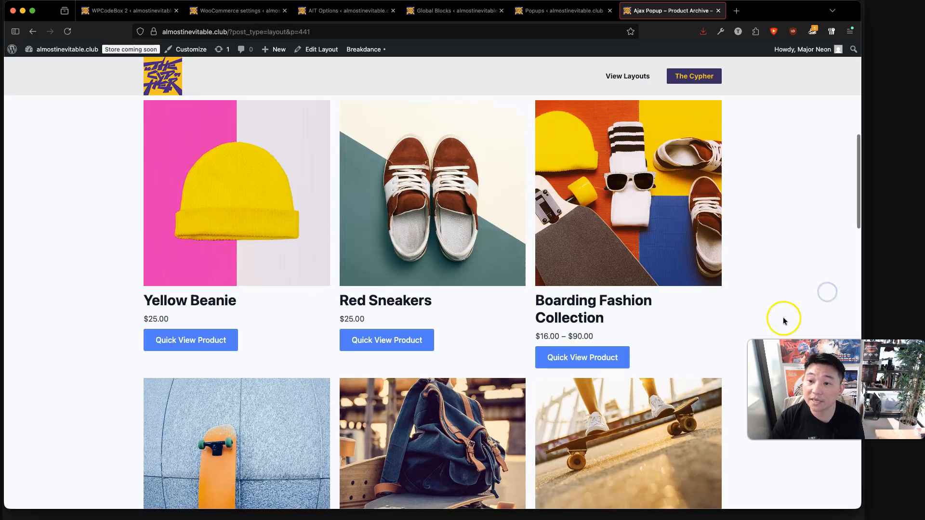
{"action": "scroll", "coordinate": [785, 318], "scroll_direction": "down", "scroll_amount": 3}
{"action": "left_click", "coordinate": [599, 196]}
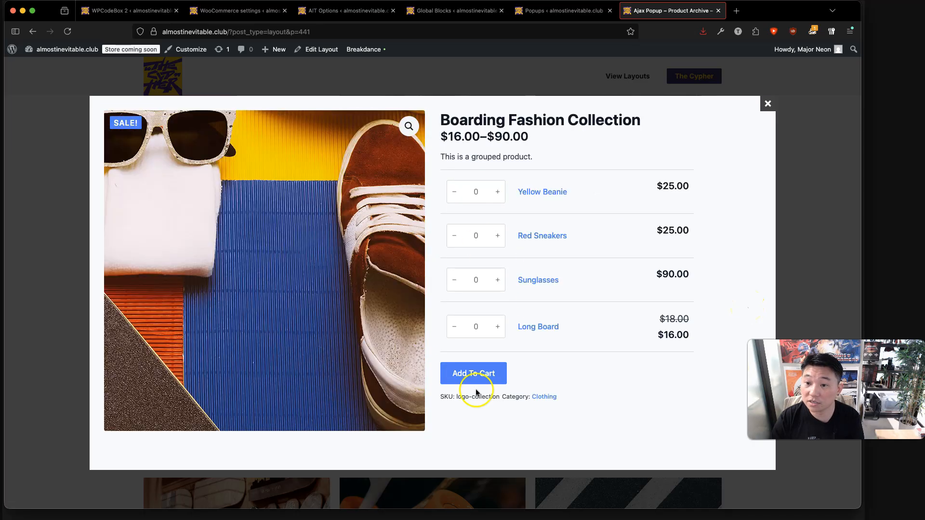
{"action": "left_click", "coordinate": [809, 389]}
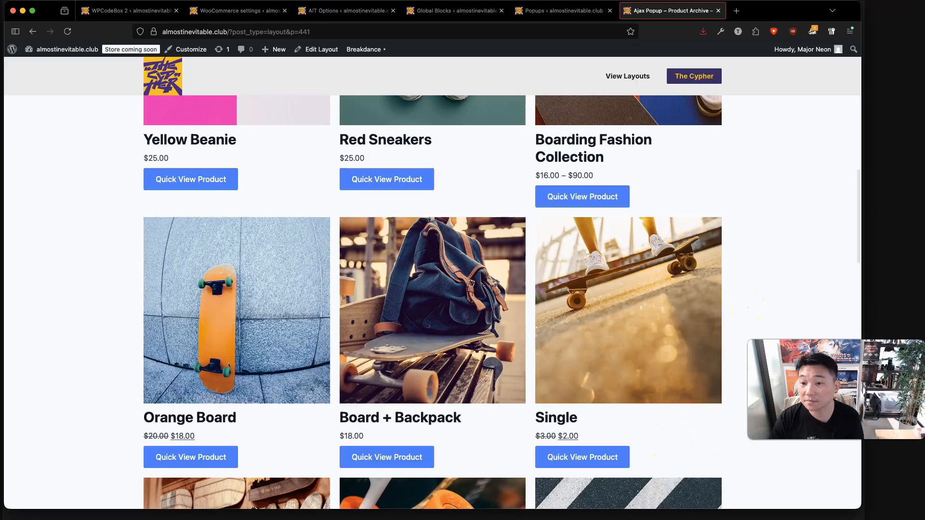
Open the Board + Backpack quick view showing its $18.00 details and add-to-cart.
{"action": "scroll", "coordinate": [384, 410], "scroll_direction": "down", "scroll_amount": 3}
{"action": "left_click", "coordinate": [400, 349]}
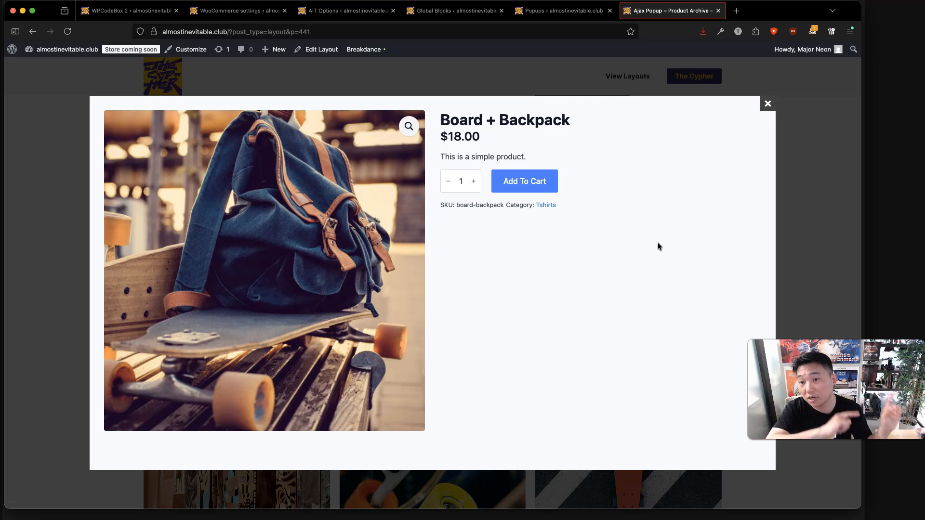
{"action": "left_click", "coordinate": [664, 242]}
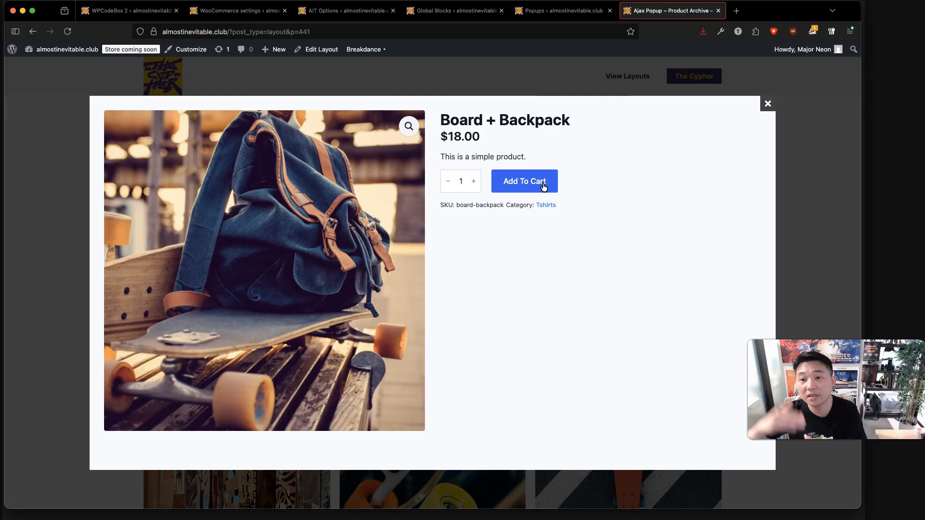
Check WooCommerce's redirect-to-cart setting, then add Board + Backpack to the cart from the popup.
{"action": "left_click", "coordinate": [253, 11]}
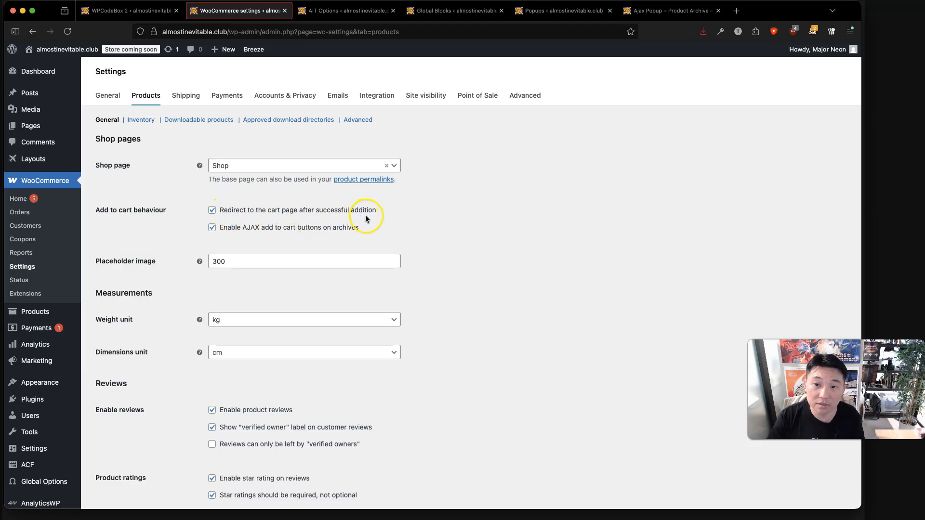
{"action": "left_click", "coordinate": [673, 9]}
{"action": "left_click", "coordinate": [529, 180]}
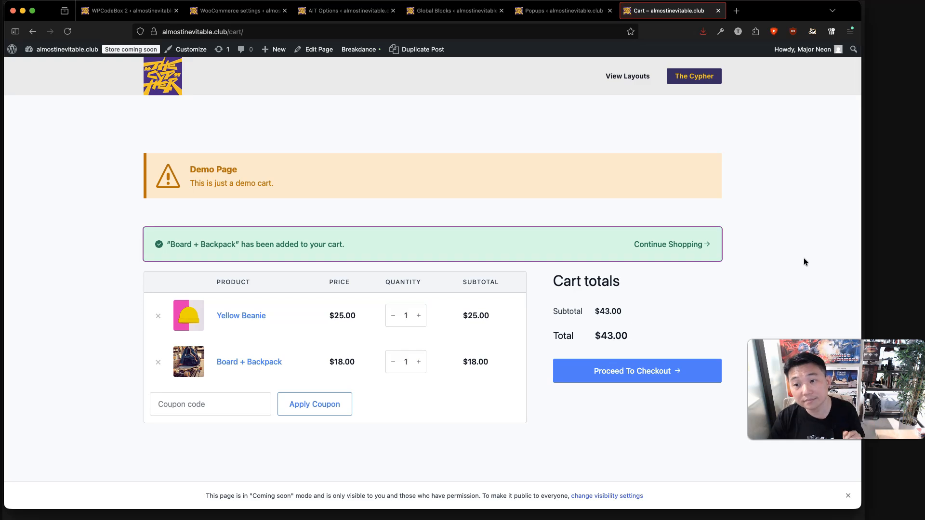
Review the cart showing Board + Backpack with Yellow Beanie, totalling $43.00.
{"action": "left_click", "coordinate": [803, 261]}
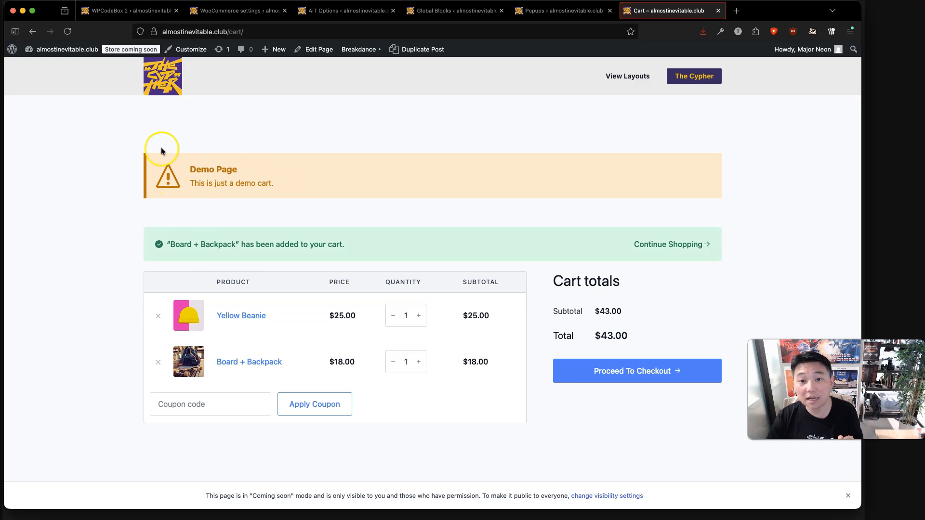